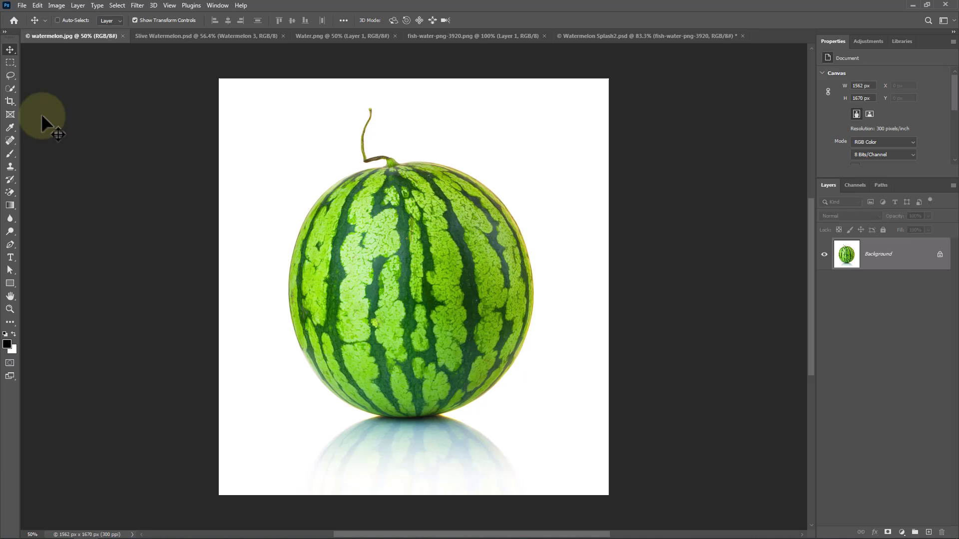
Extend the canvas rightward with a Content-Aware crop to about 2250 px wide, keeping the height
left_click(10, 101)
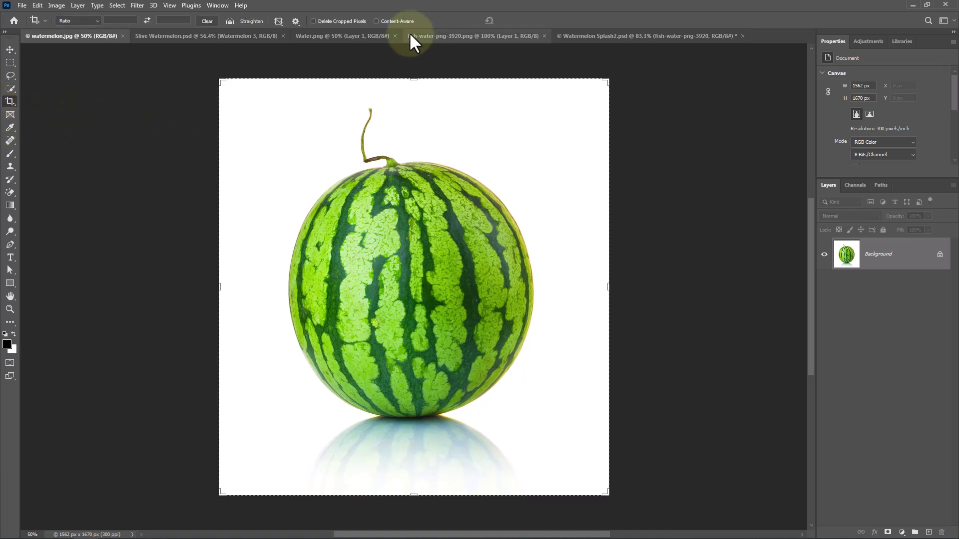
left_click(383, 22)
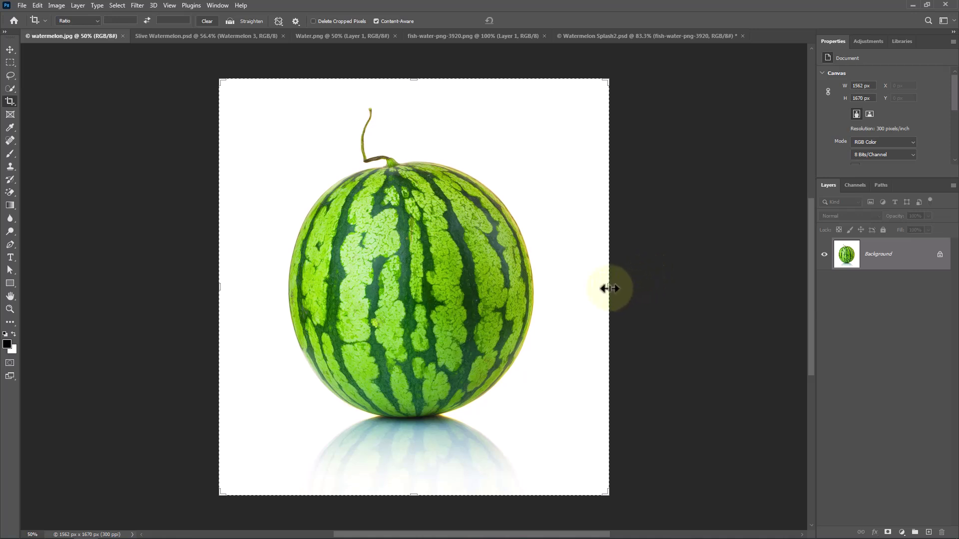
left_click_drag(609, 288, 695, 281)
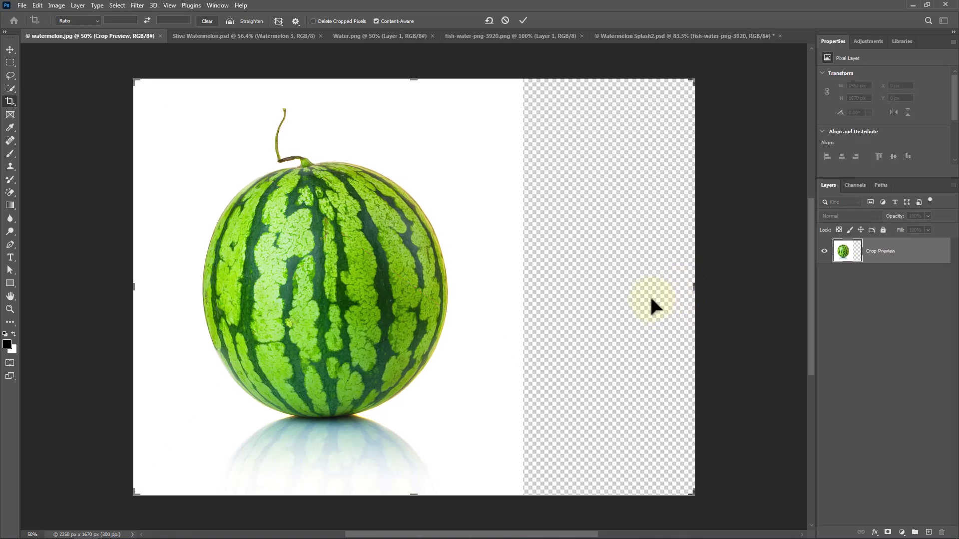
left_click(526, 18)
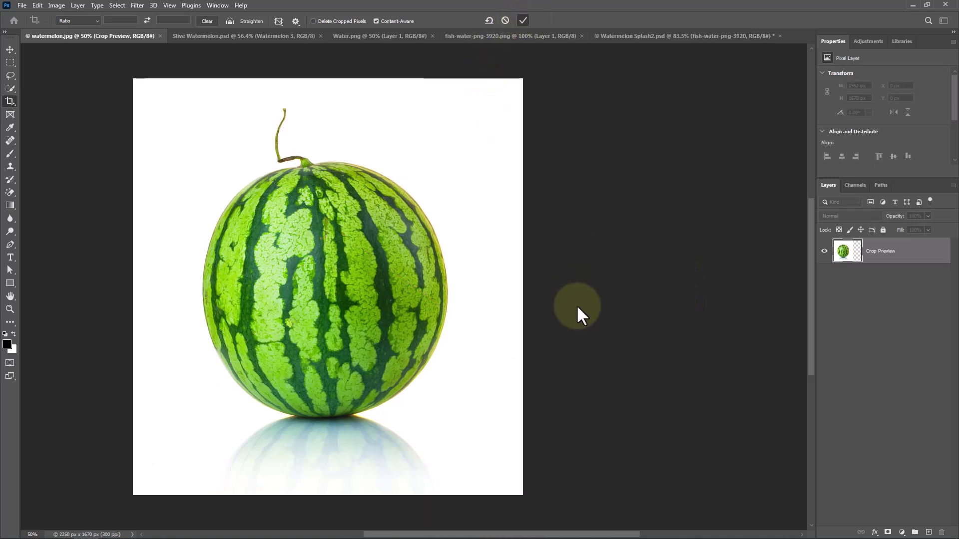
Bring the watermelon slice into watermelon.jpg, scale it to about 1053 × 633 px and place it overlapping the whole melon's lower right
left_click(250, 36)
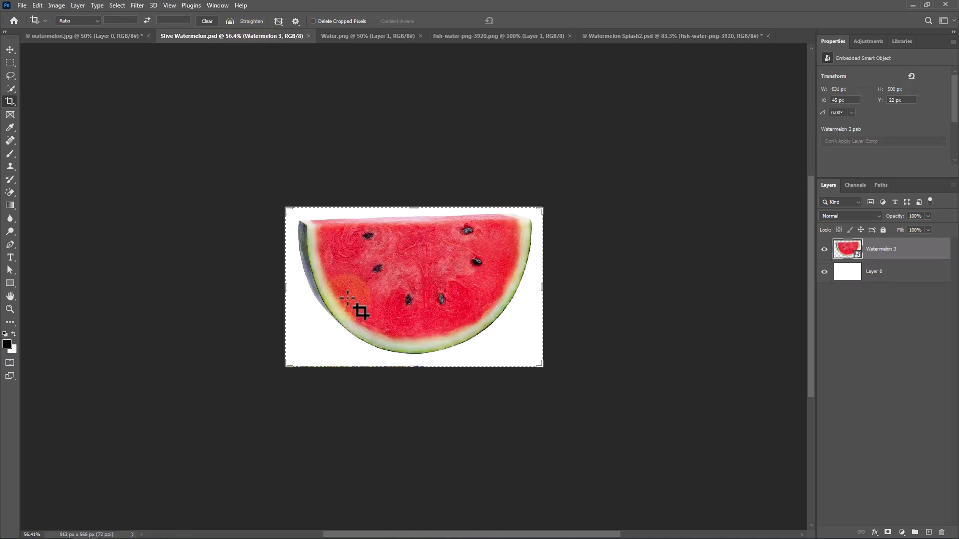
left_click(9, 53)
left_click_drag(435, 278, 340, 375)
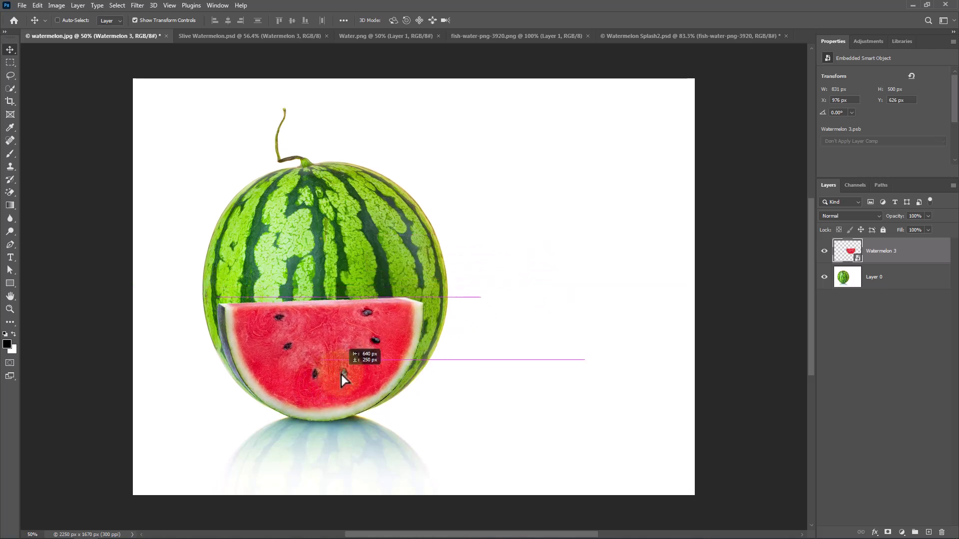
left_click_drag(324, 296, 327, 263)
left_click_drag(320, 385, 474, 390)
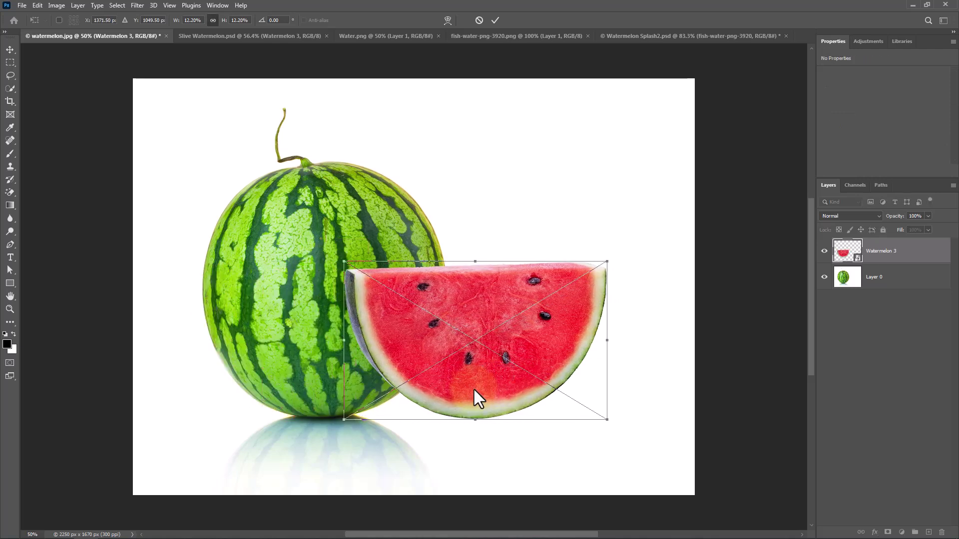
left_click(492, 20)
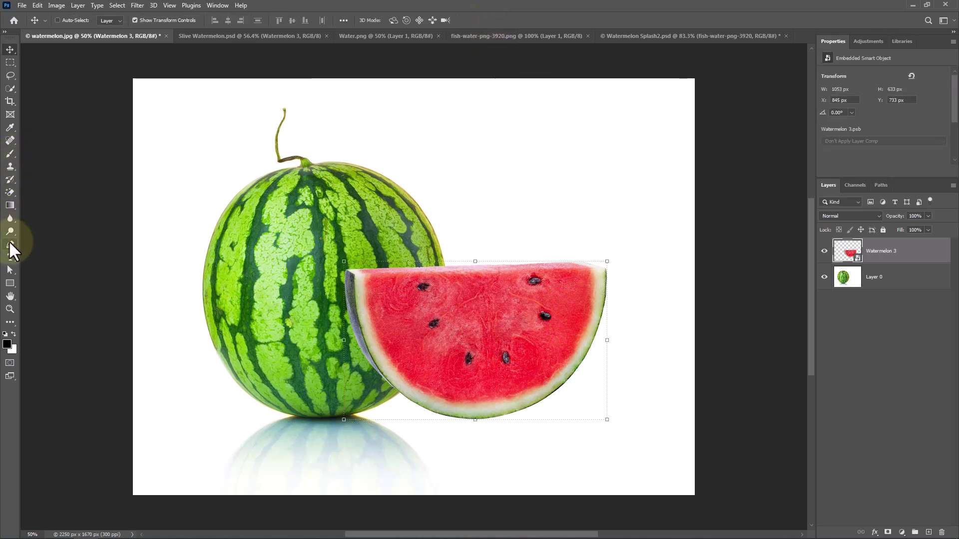
Trace a closed Pen tool path around the slice's red flesh, following the inner edge of the rind
left_click(10, 244)
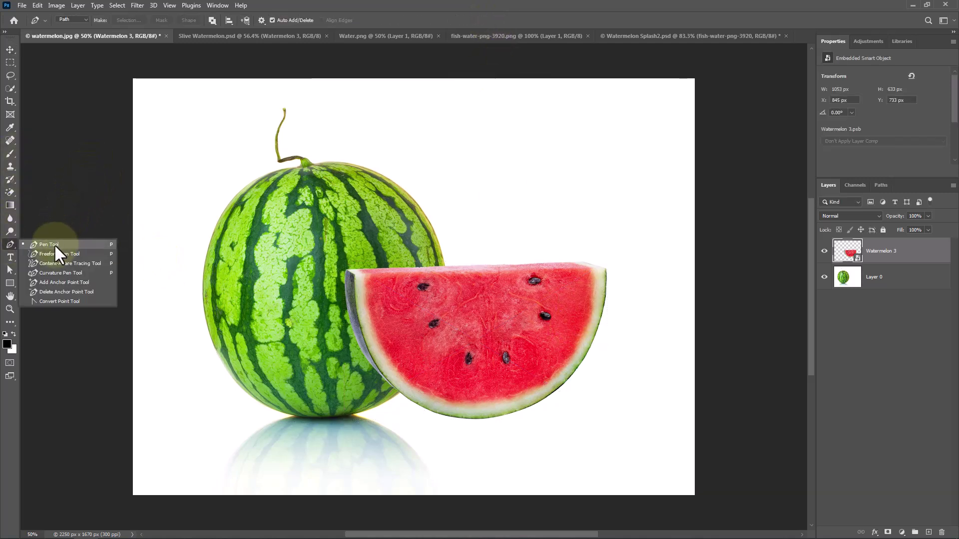
left_click(55, 245)
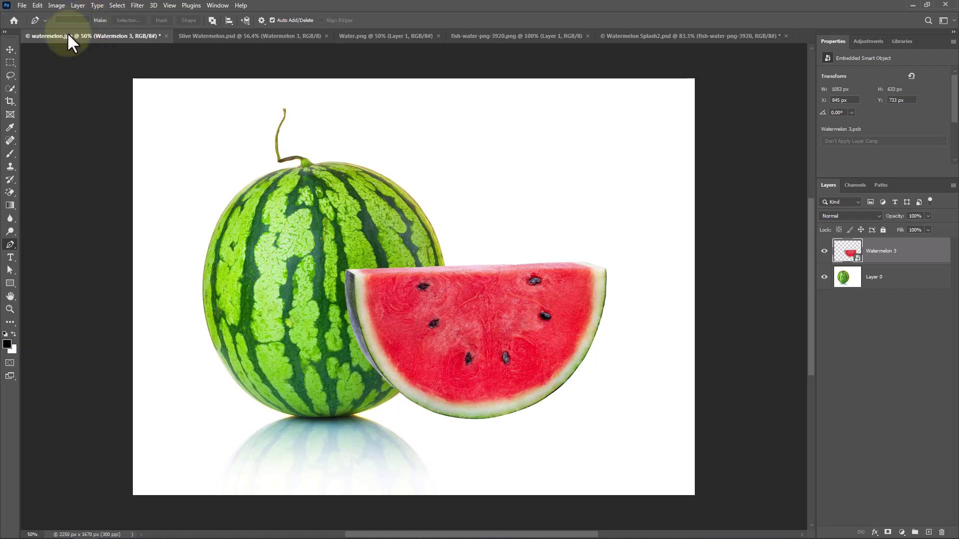
scroll(535, 294, "up", 3)
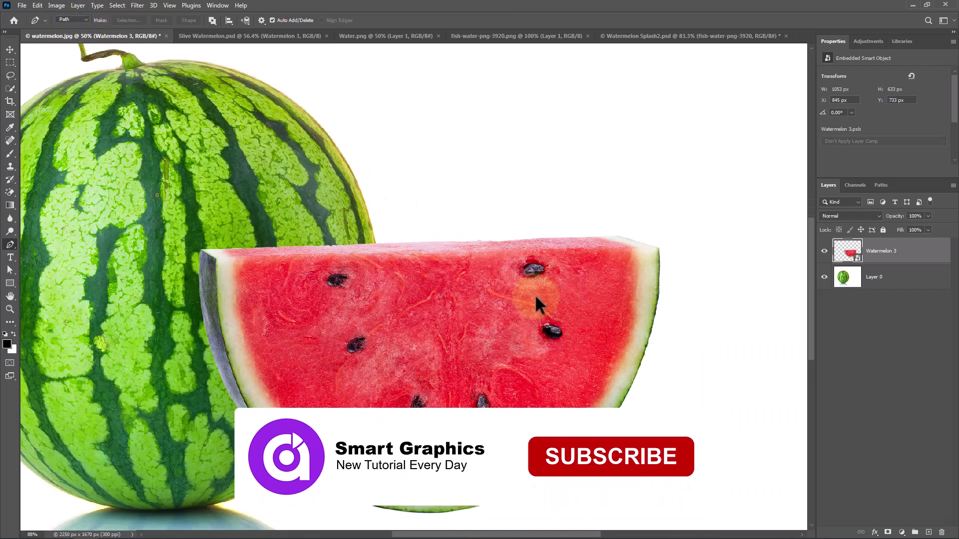
scroll(535, 295, "up", 1)
left_click_drag(546, 367, 532, 336)
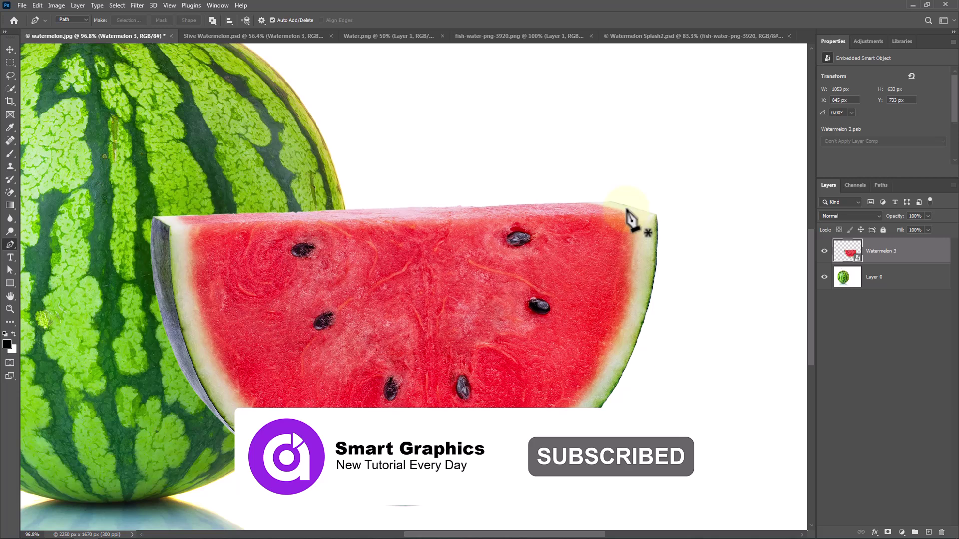
left_click(589, 202)
left_click(628, 212)
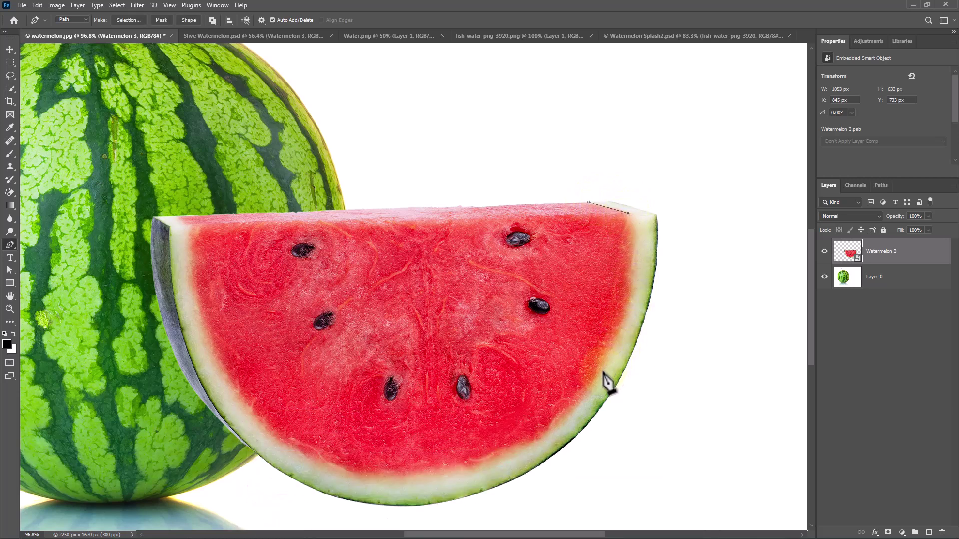
left_click_drag(603, 372, 557, 456)
left_click_drag(315, 468, 234, 416)
left_click_drag(396, 520, 421, 519)
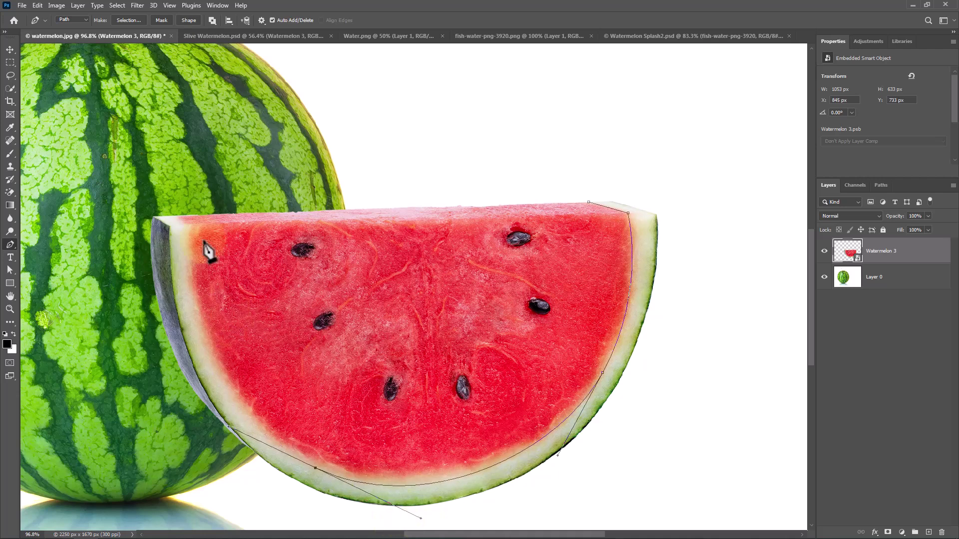
left_click_drag(189, 226, 180, 305)
left_click(188, 226, "alt")
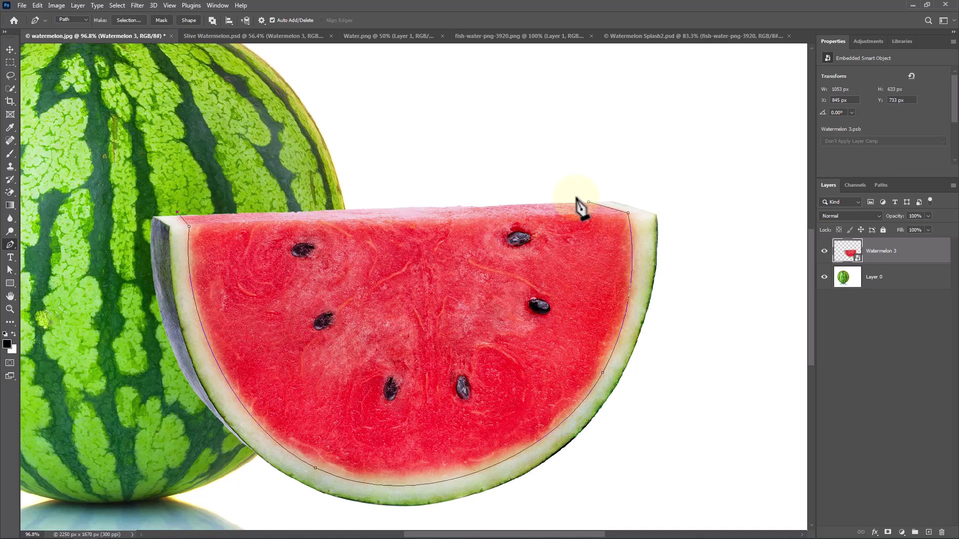
left_click(588, 202)
Convert the path to a selection with 0 px feather and hide the red flesh with an inverted layer mask
right_click(408, 265)
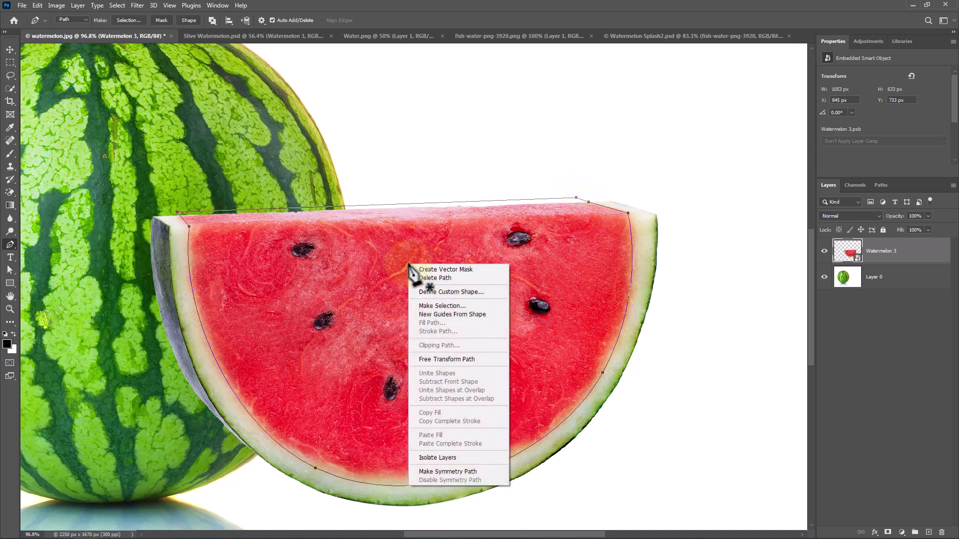
left_click(425, 306)
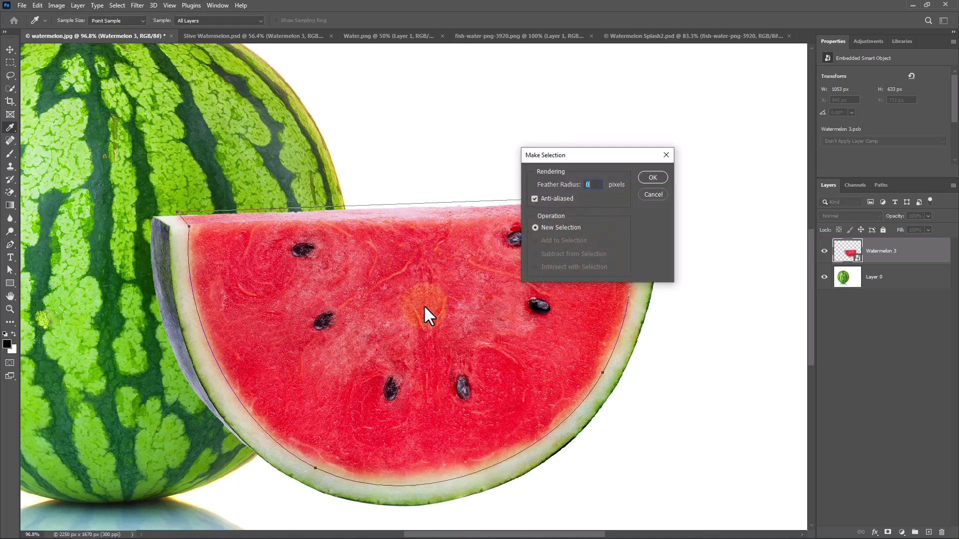
left_click(654, 177)
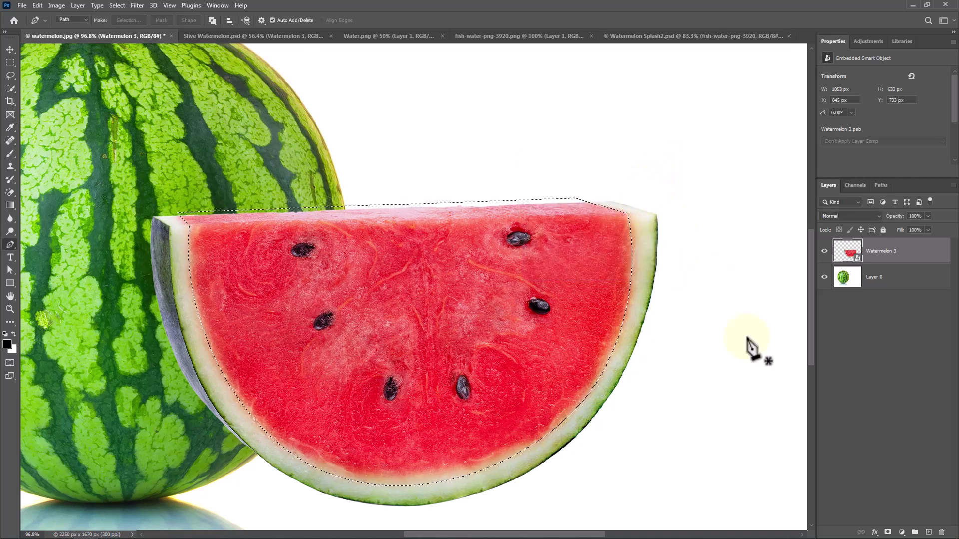
left_click(888, 532, "alt")
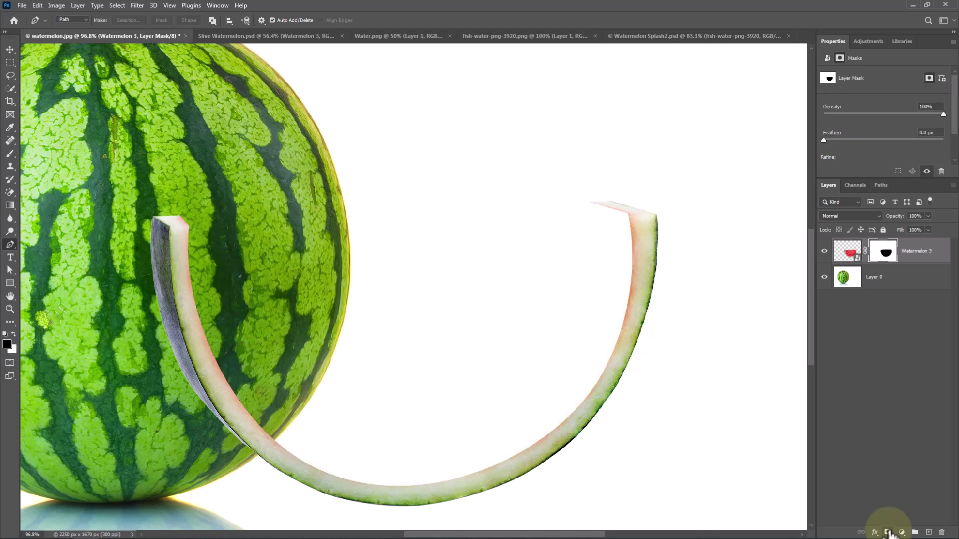
Bring the water image into watermelon.jpg, scale it to about 69.3% and position it over the slice with the waves along its upper edge
scroll(353, 332, "down", 3)
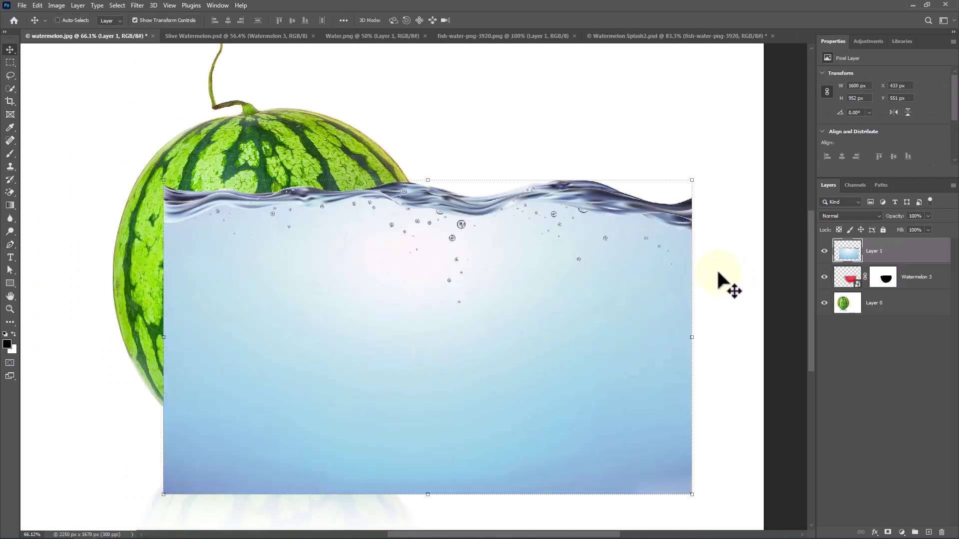
left_click_drag(656, 252, 607, 285)
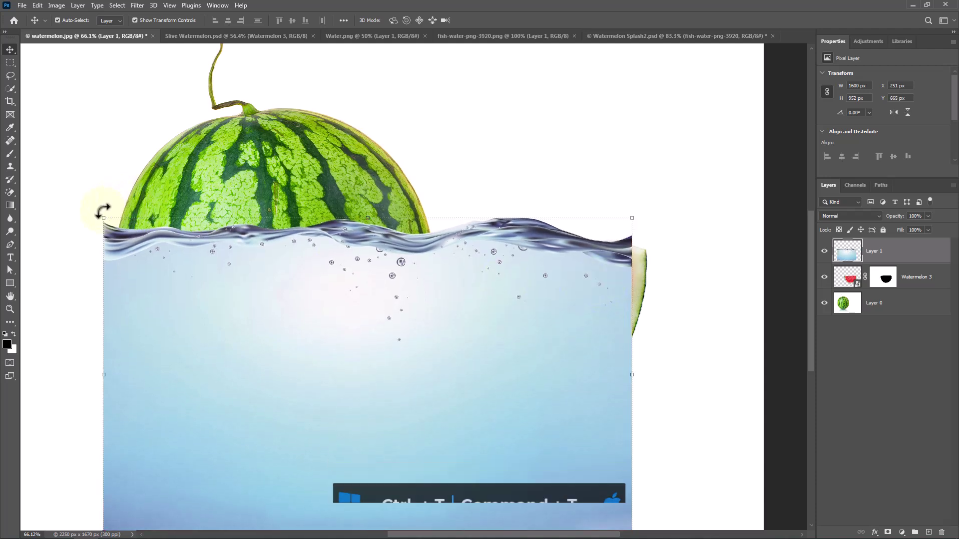
key("ctrl+t")
left_click_drag(103, 217, 303, 306)
left_click_drag(405, 404, 446, 331)
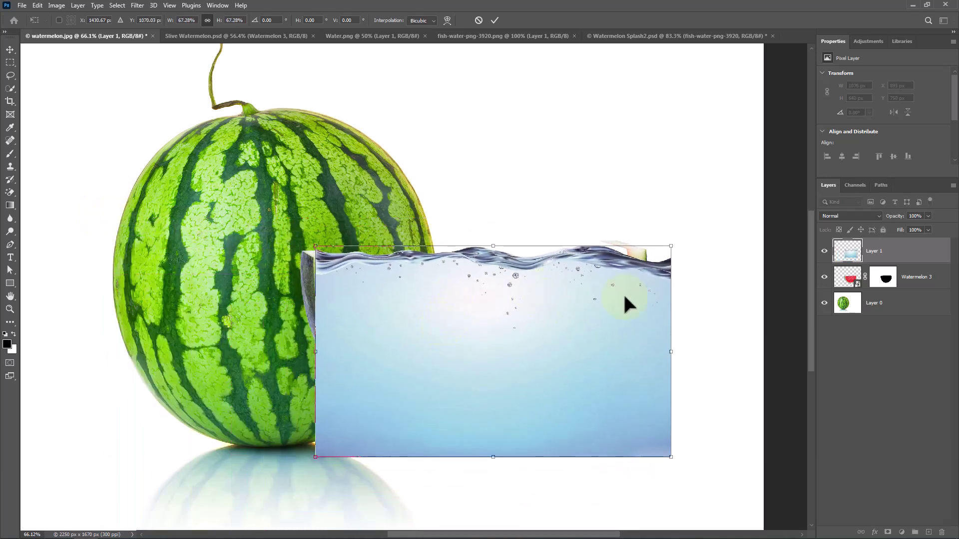
left_click_drag(671, 246, 680, 239)
left_click_drag(408, 311, 402, 336)
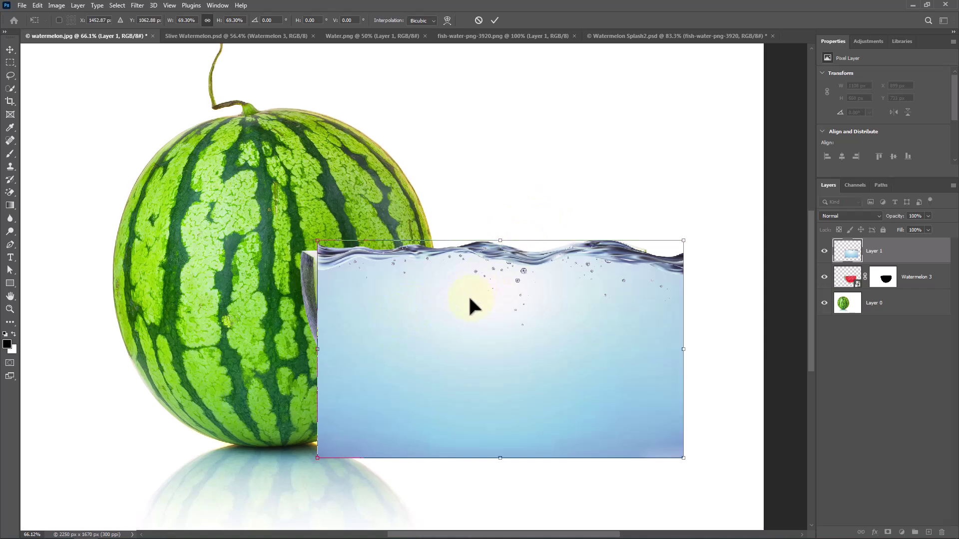
left_click_drag(472, 309, 465, 321)
left_click(494, 20)
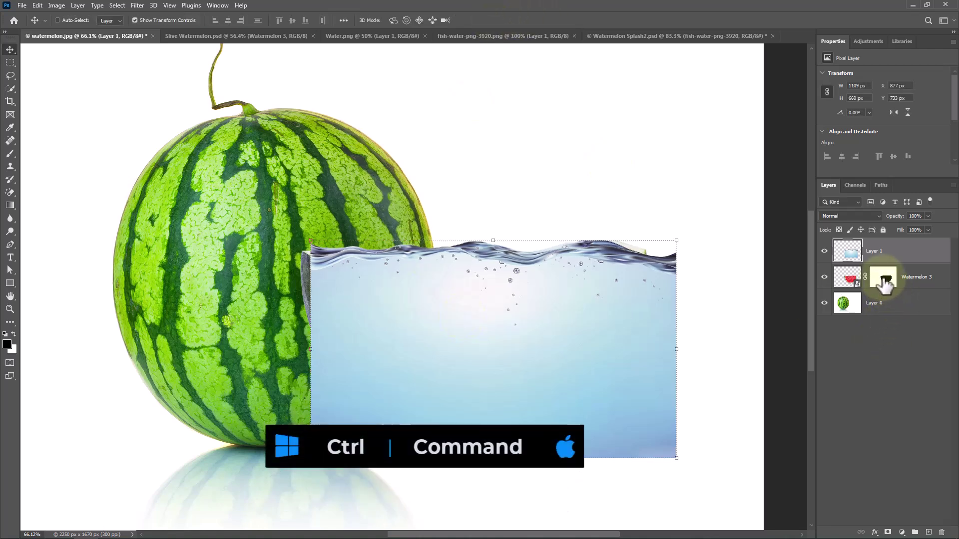
Mask the water layer to the hollow of the slice using the inverted slice mask, and rename the layer water
left_click_drag(884, 282, 884, 283)
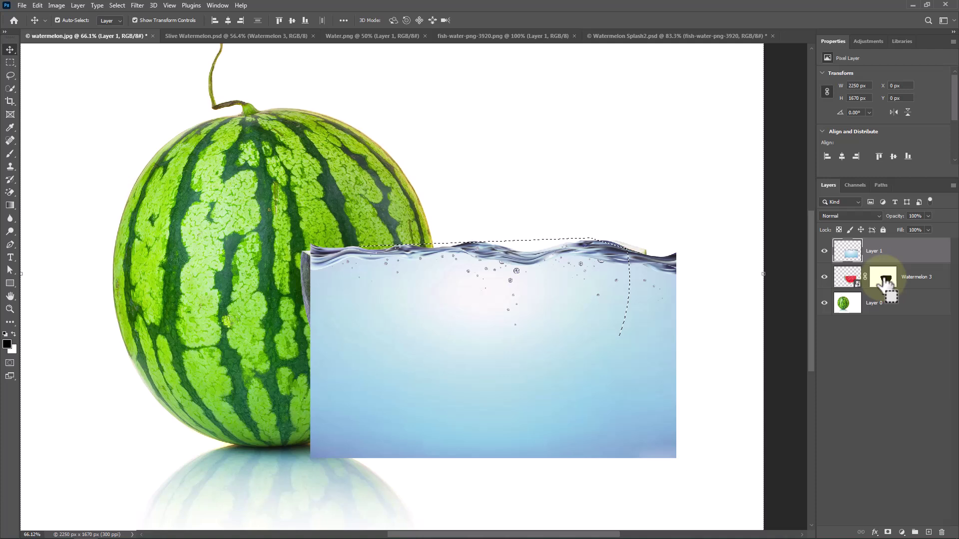
left_click(890, 532, "alt")
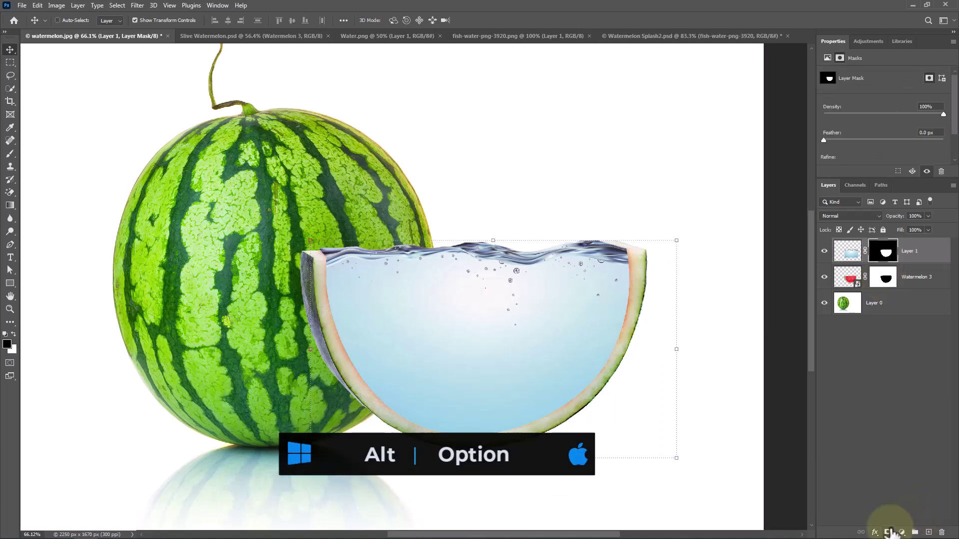
double_click(910, 251)
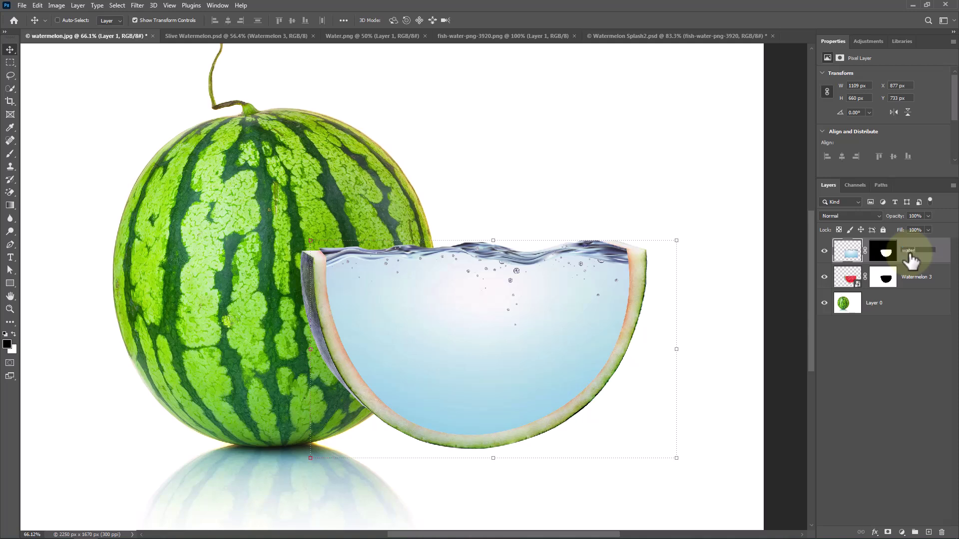
key("Return")
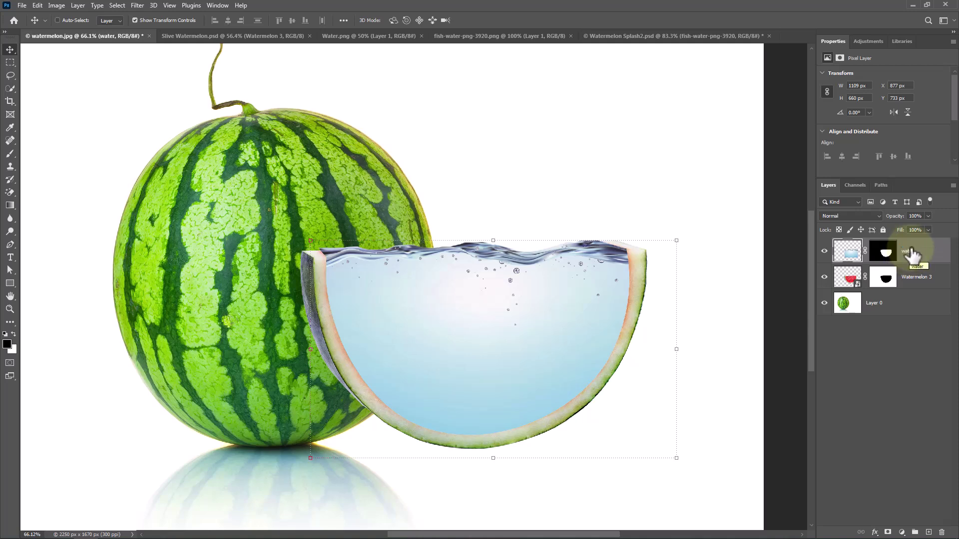
Bring the goldfish into watermelon.jpg, scale it to about 31.5%, rotate it about 12.6° and place it in the left part of the water
left_click(449, 37)
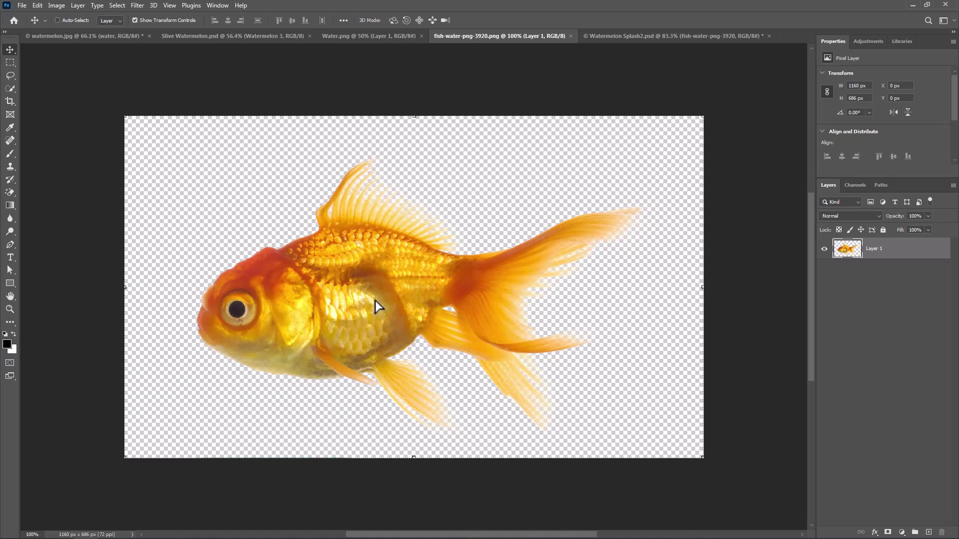
left_click_drag(375, 300, 478, 286)
left_click_drag(333, 172, 537, 267)
left_click_drag(597, 339, 453, 329)
left_click_drag(525, 329, 476, 335)
left_click_drag(434, 334, 507, 345)
left_click_drag(462, 334, 446, 346)
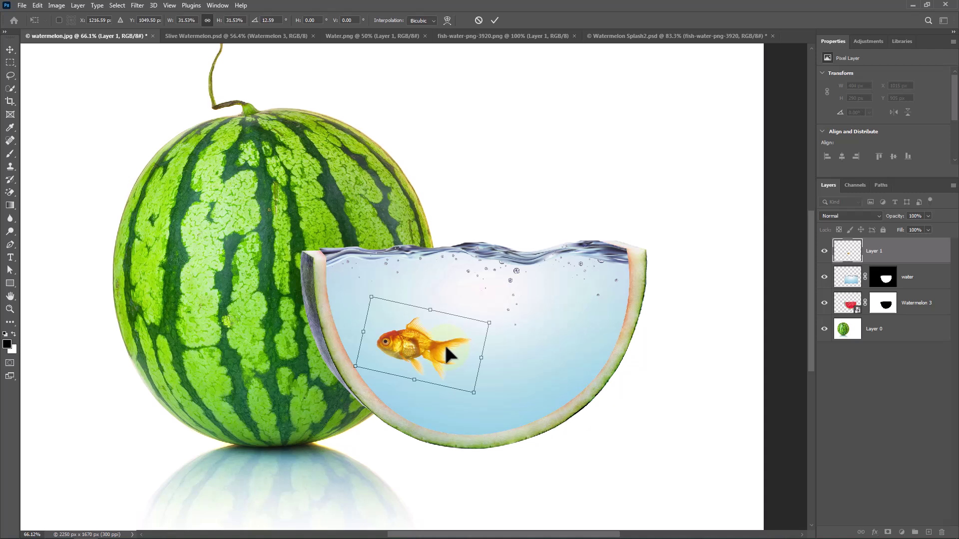
key("Return")
Duplicate the goldfish layer, move the copy to the right part of the water and flip it horizontally
key("ctrl+j")
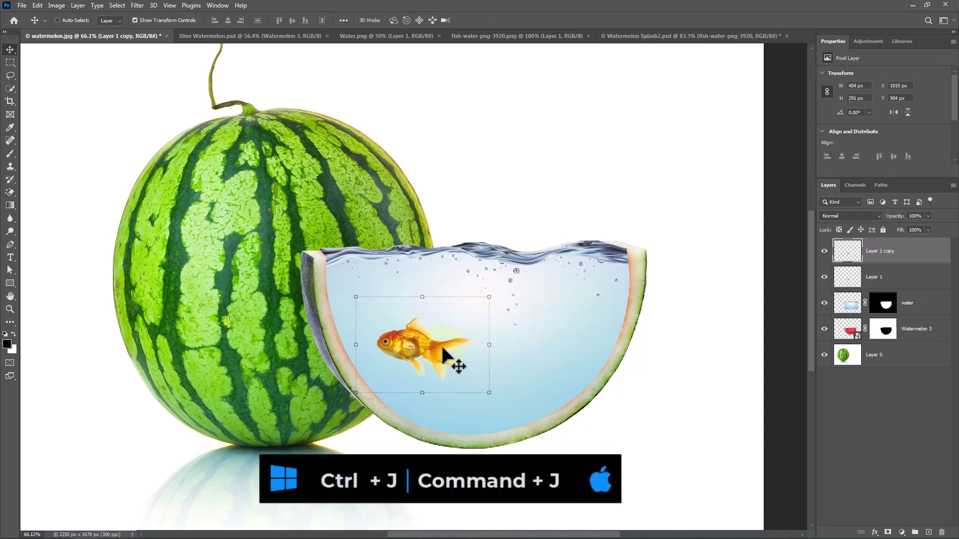
left_click_drag(463, 349, 545, 334)
key("ctrl+t")
right_click(550, 332)
left_click(590, 320)
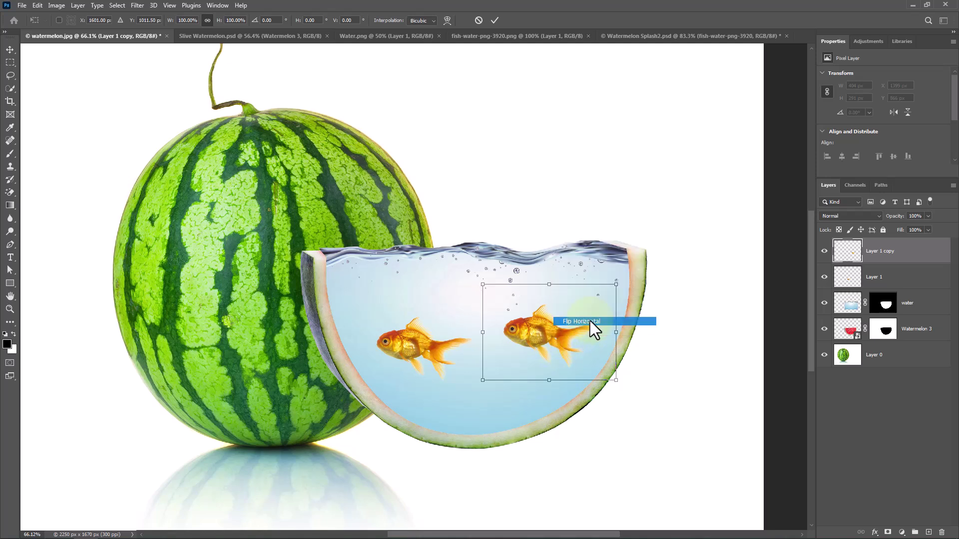
Rotate the goldfish copy until its head points up and position it breaking through the water surface
left_click_drag(625, 333, 567, 261)
left_click_drag(541, 346, 522, 293)
left_click_drag(606, 315, 607, 301)
mouse_move(541, 299)
left_mouse_down()
mouse_move(531, 307)
mouse_move(531, 297)
left_mouse_up()
left_click_drag(543, 369, 547, 374)
key("Return")
left_click_drag(529, 285, 529, 290)
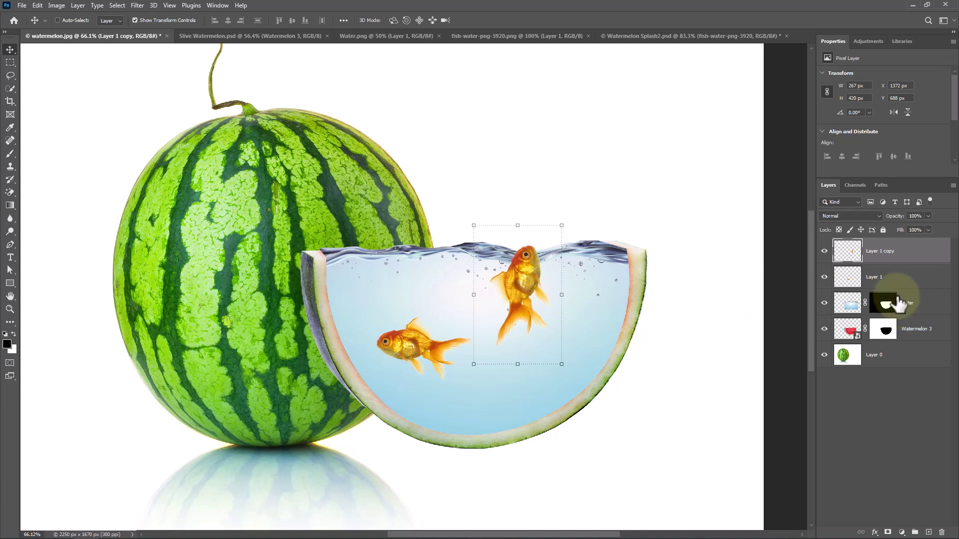
Group the two goldfish layers and name the group Fish
left_click(917, 282, "shift")
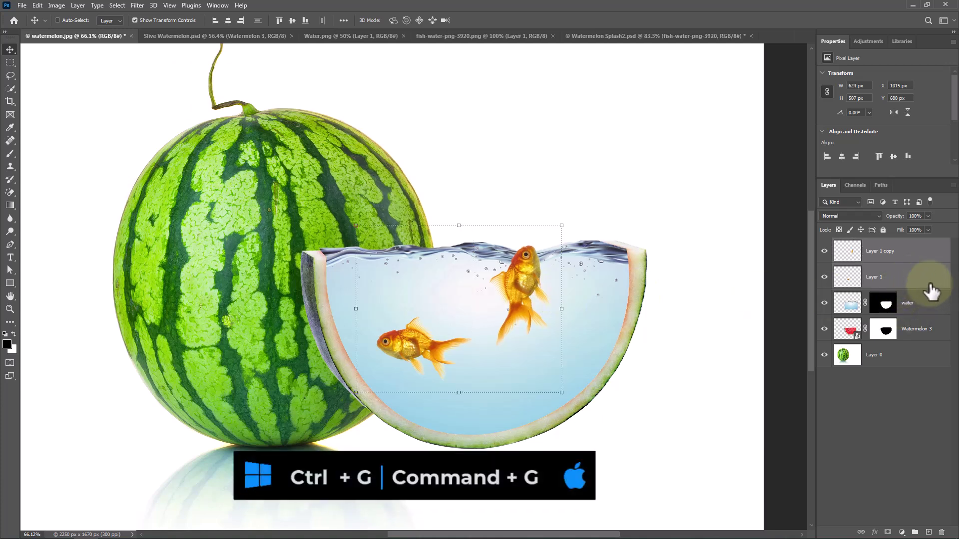
key("ctrl+g")
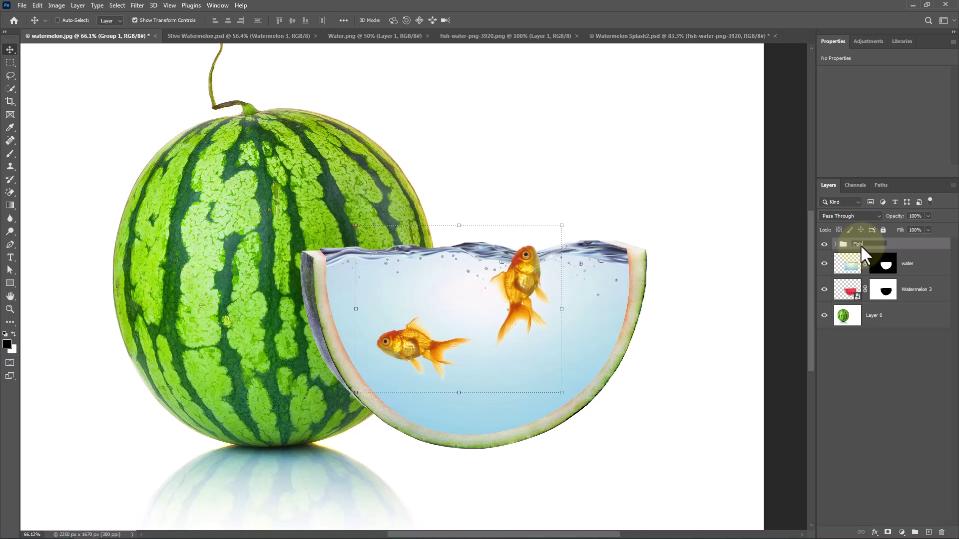
key("Return")
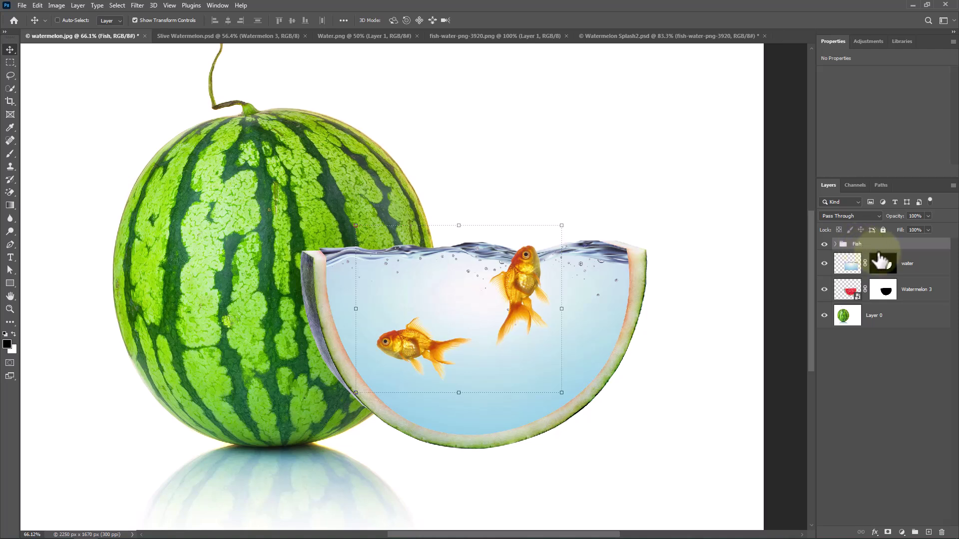
Duplicate the water layer, move the copy above the Fish group and clip it to the group
left_click(914, 270)
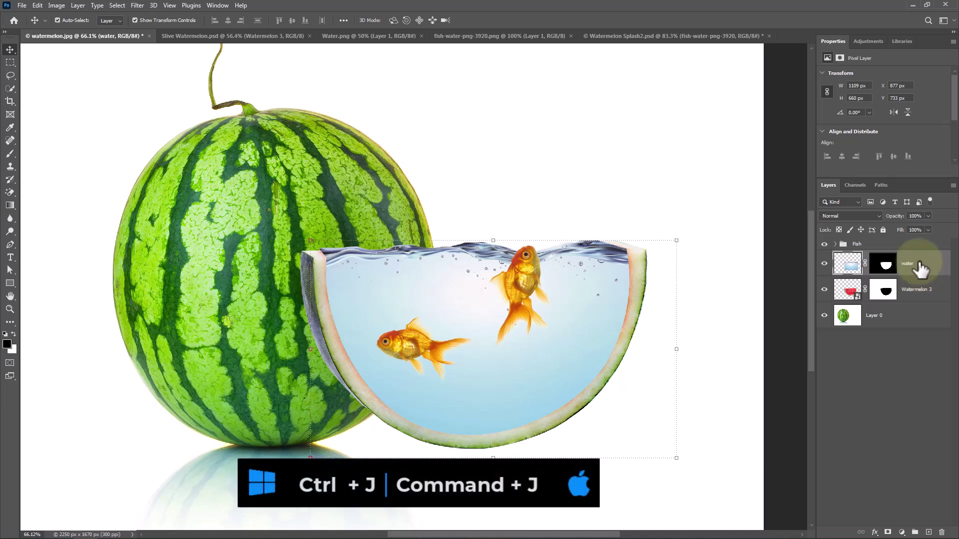
key("ctrl+j")
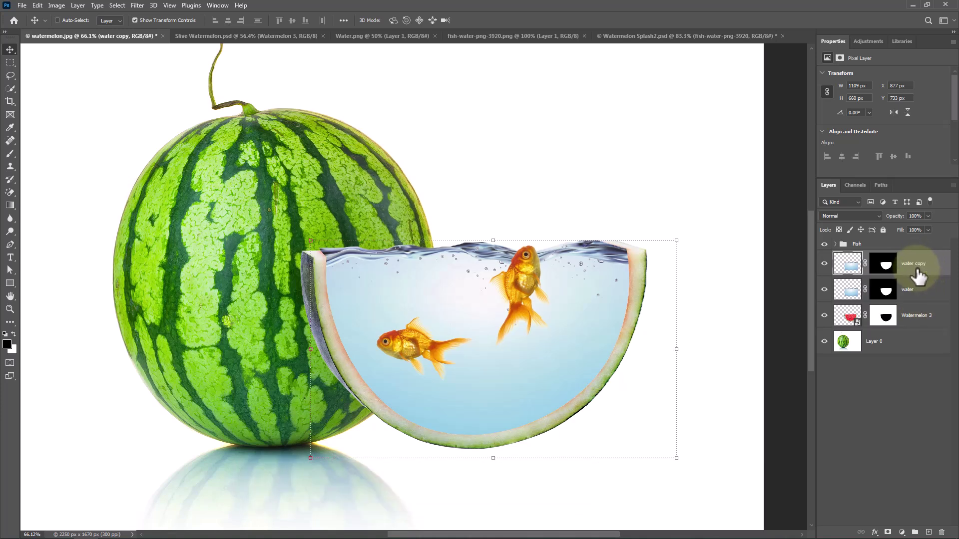
left_click_drag(919, 273, 902, 249)
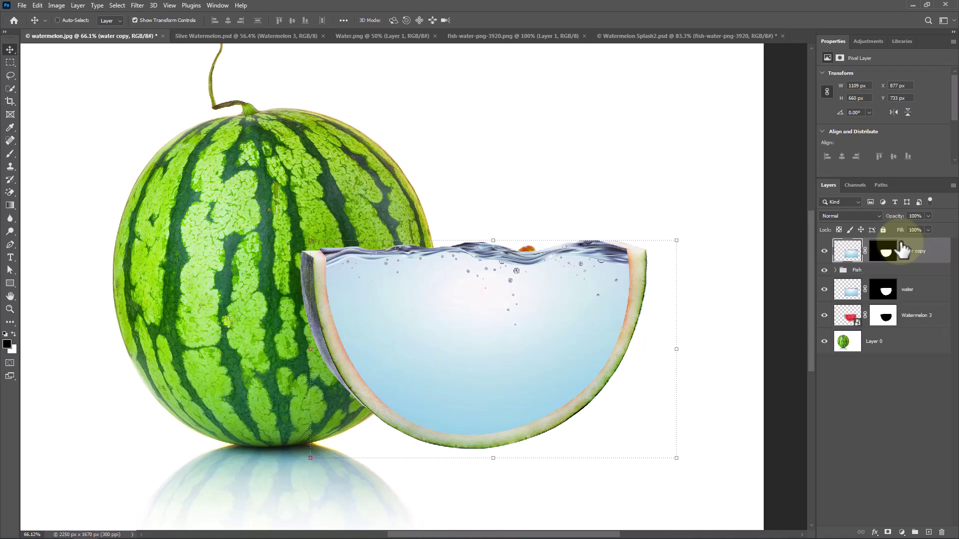
right_click(922, 262)
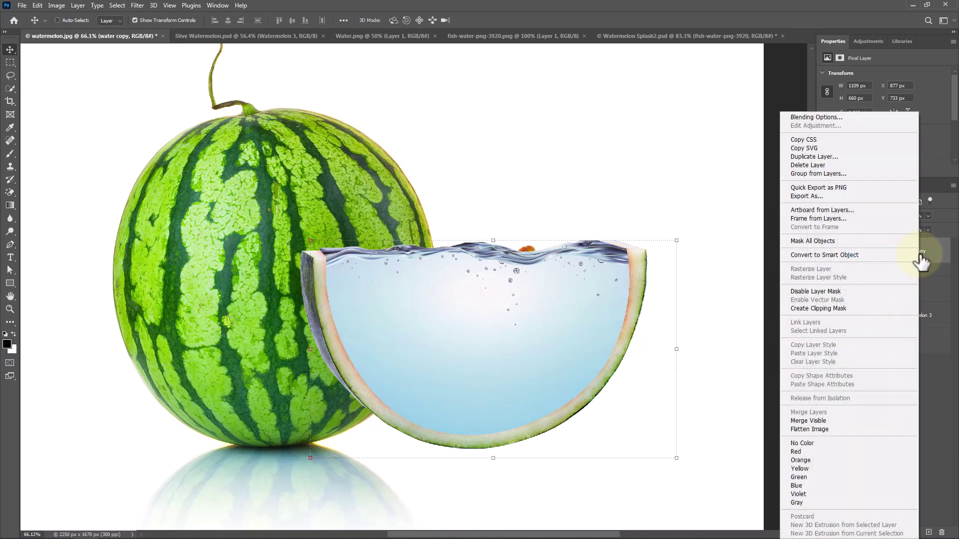
left_click(811, 309)
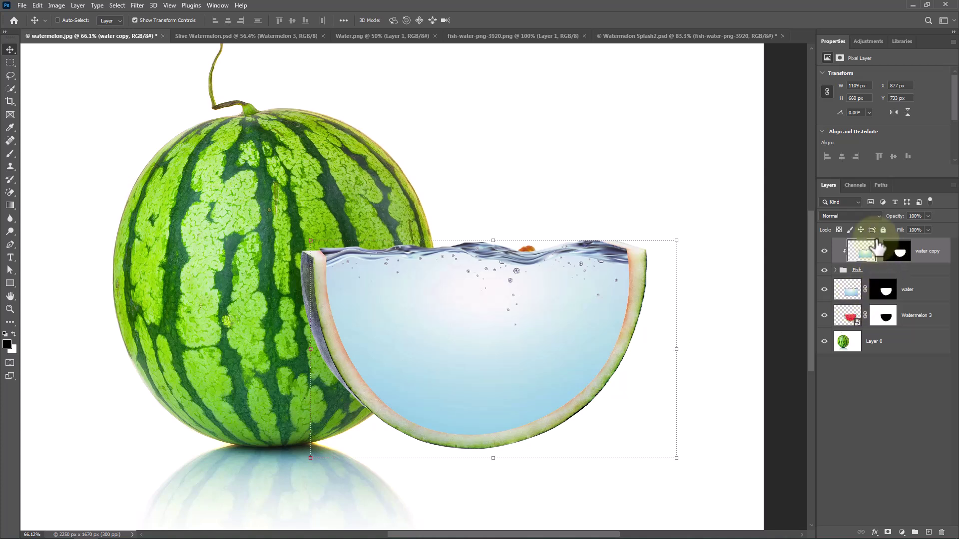
Set the water copy layer's blend mode to Screen and its fill to 40%
left_click(873, 214)
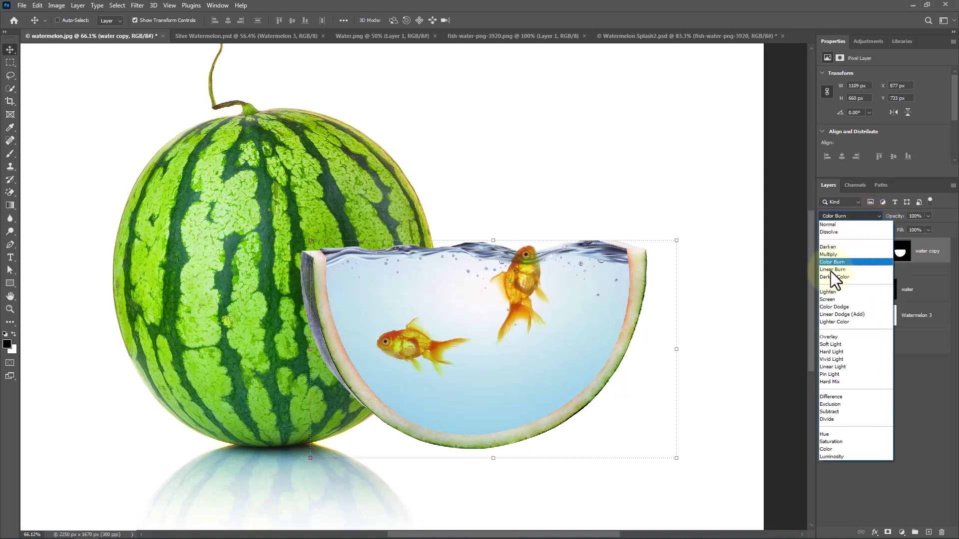
left_click(826, 299)
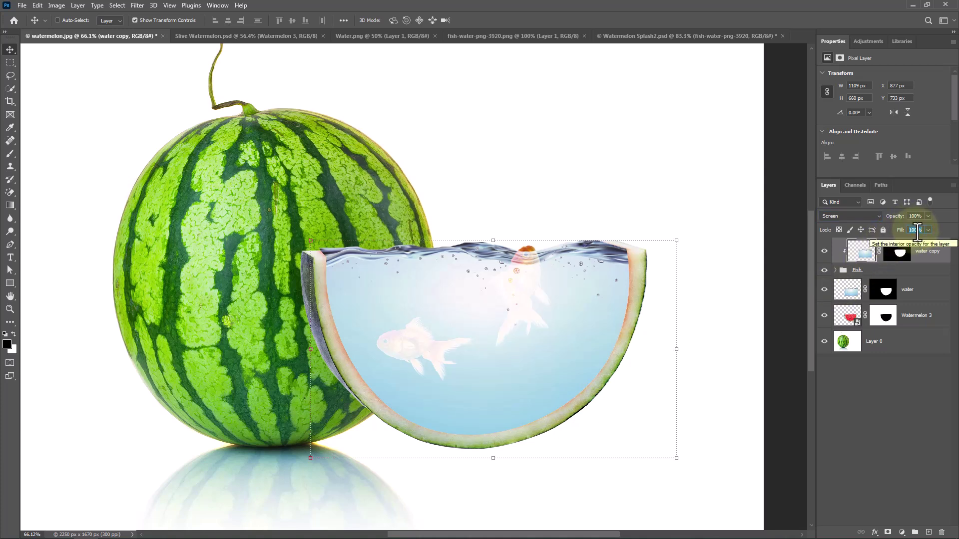
type("40")
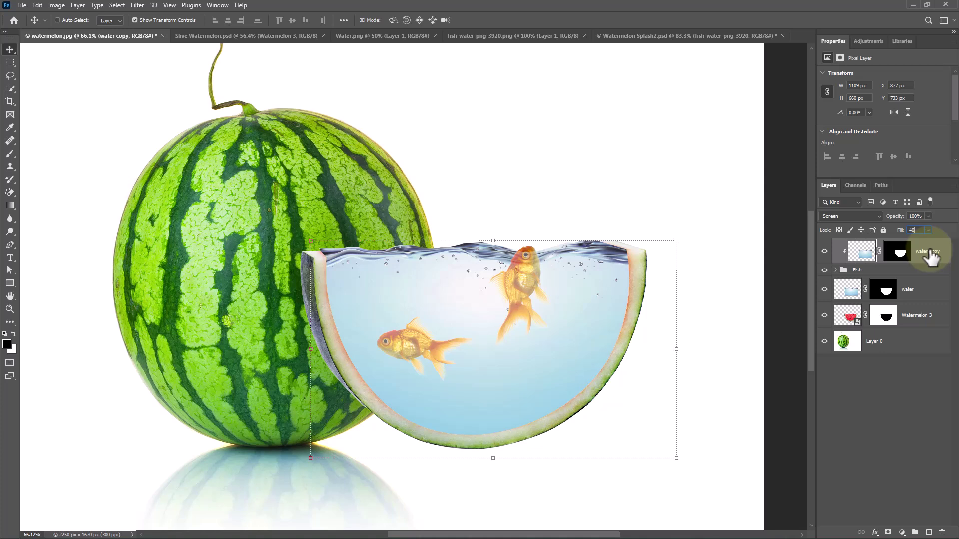
key("Return")
Paint black on the water copy's mask over the goldfish's head above the surface, using a 14 px Hard Round brush at 100% opacity
left_click(923, 273)
left_click(907, 254)
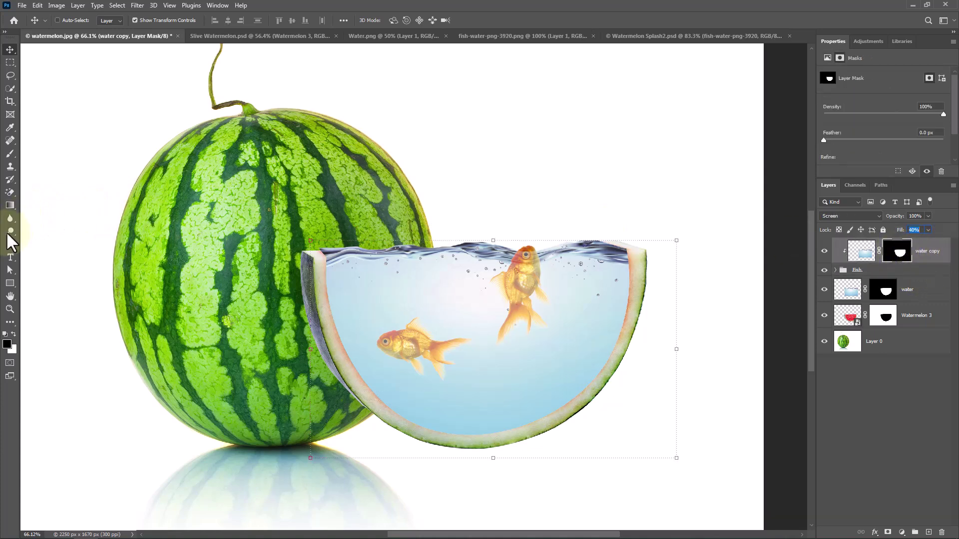
left_click(9, 155)
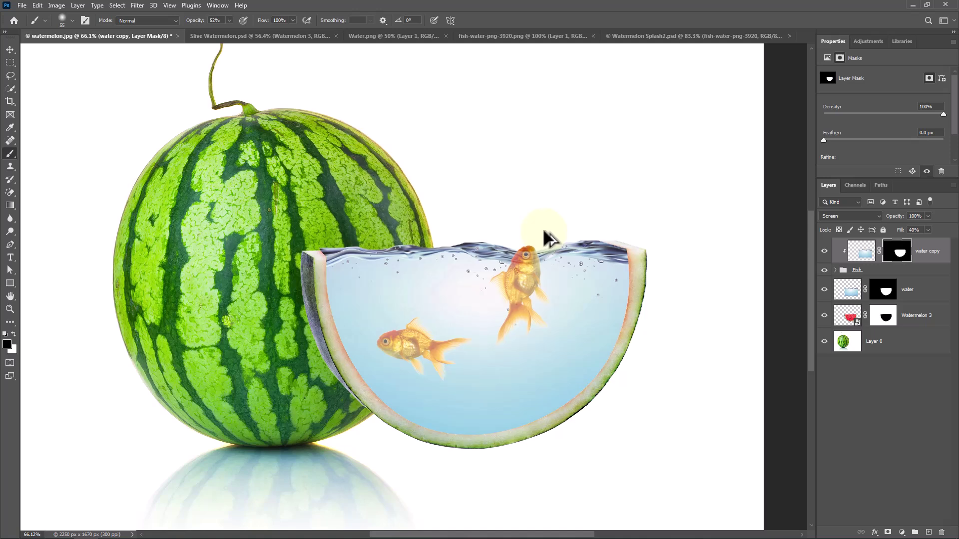
scroll(543, 240, "up", 5)
scroll(505, 278, "up", 4)
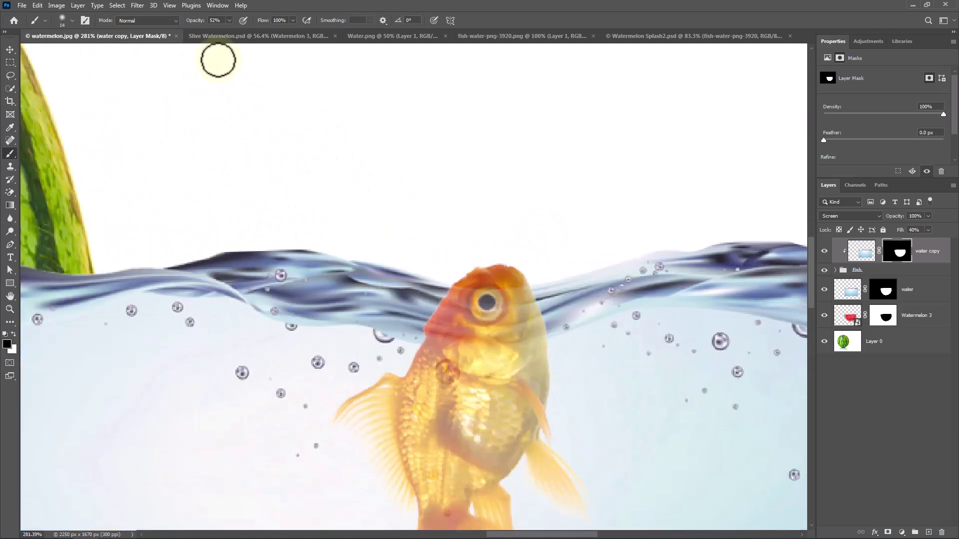
left_click_drag(196, 21, 262, 30)
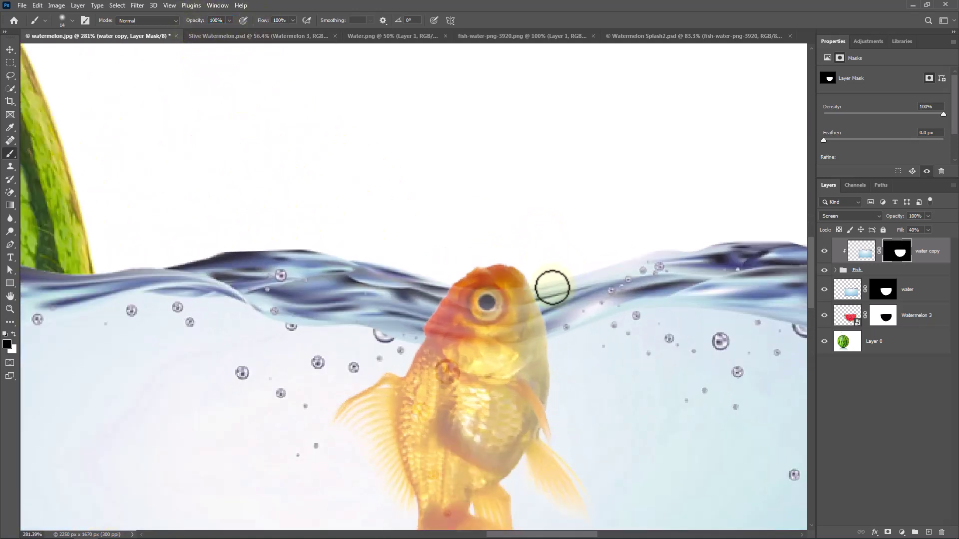
left_click_drag(539, 290, 451, 288)
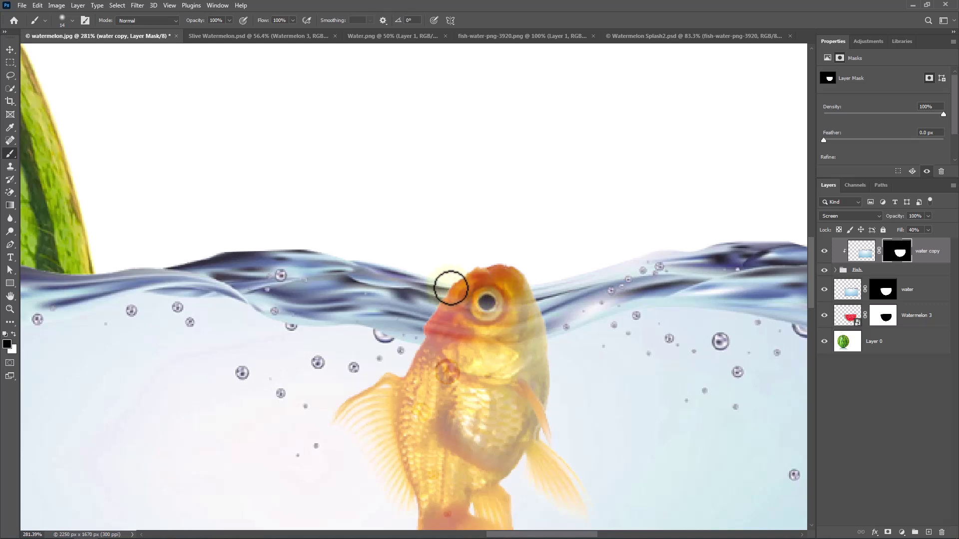
right_click(480, 295)
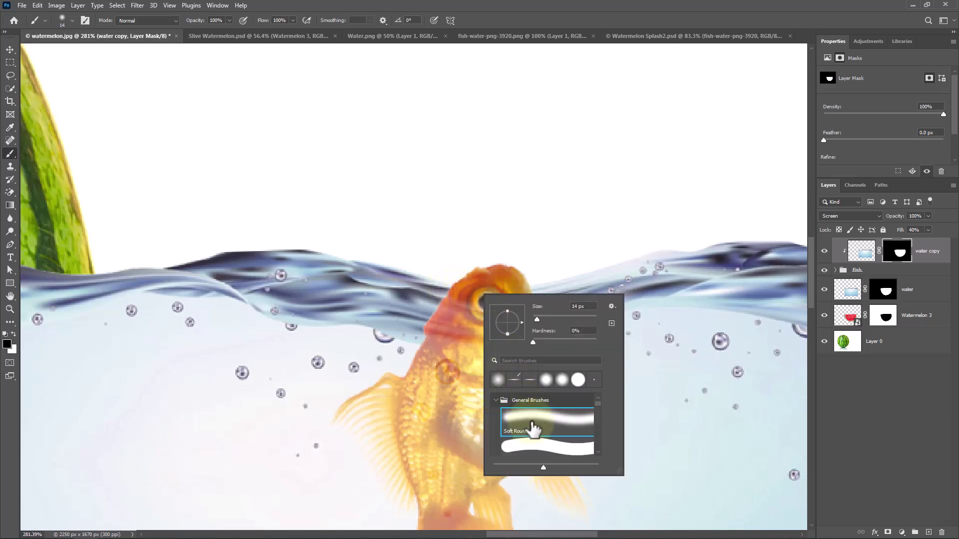
double_click(533, 445)
mouse_move(461, 295)
left_mouse_down()
mouse_move(541, 286)
mouse_move(486, 297)
mouse_move(451, 281)
mouse_move(472, 293)
mouse_move(533, 285)
left_mouse_up()
scroll(345, 306, "down", 1)
scroll(344, 306, "down", 8)
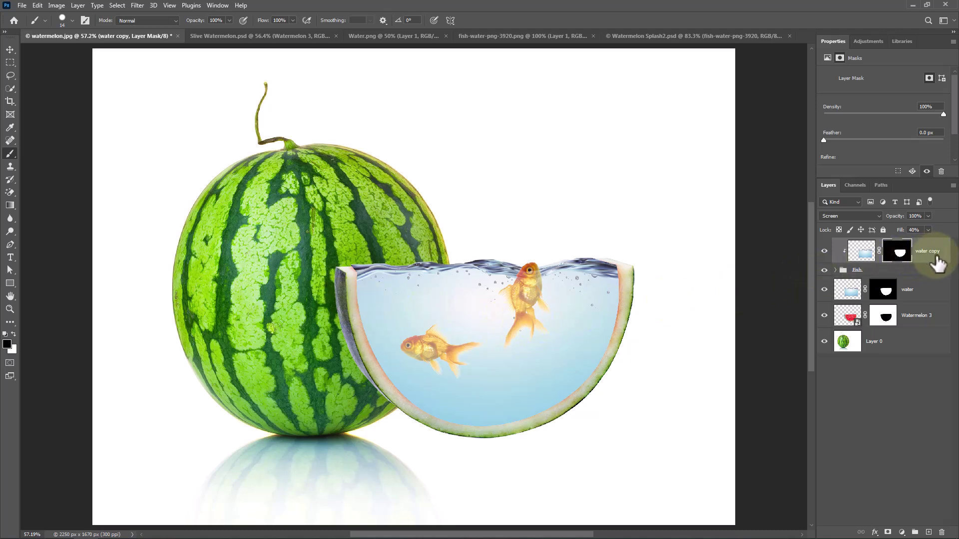
Group the slice, water, Fish and water copy layers and name the group Slive
left_click(917, 316, "shift")
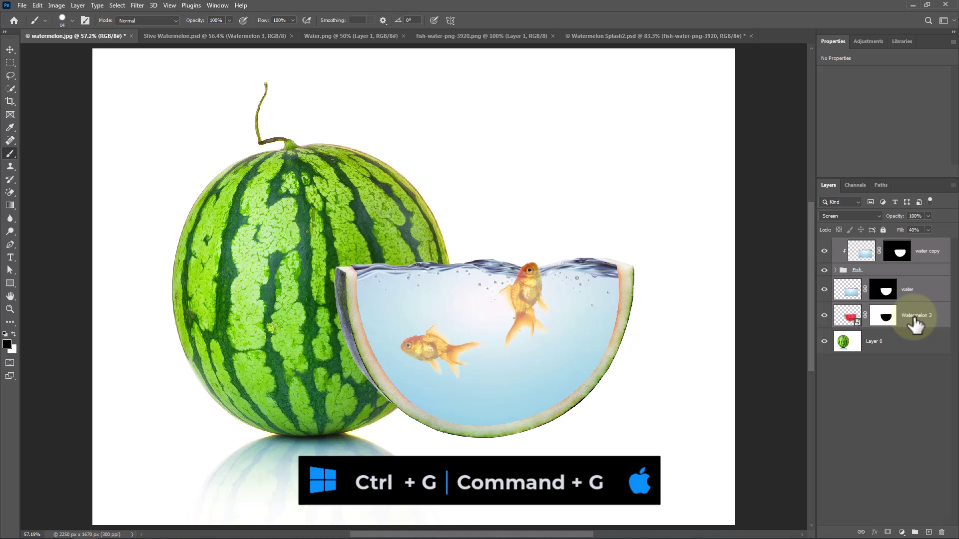
key("ctrl+g")
double_click(861, 244)
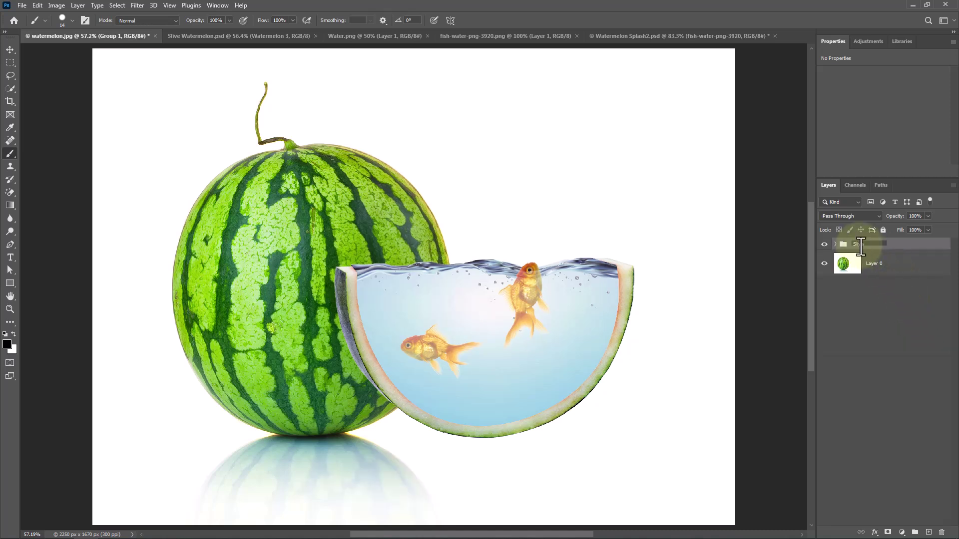
type("Slive")
key("Return")
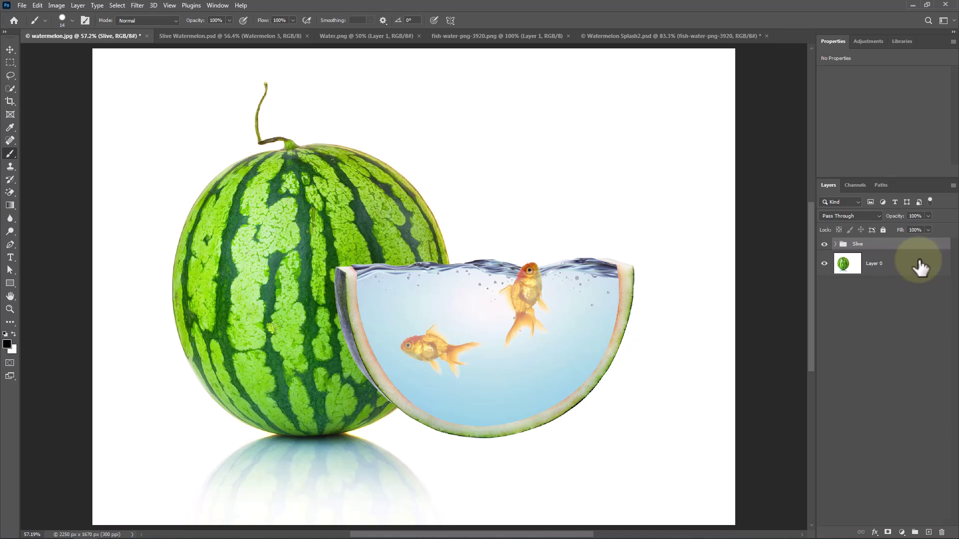
Make the water partly see-through by painting black on the water layer's mask with a very large Soft Round brush at 20% opacity
left_click(835, 244)
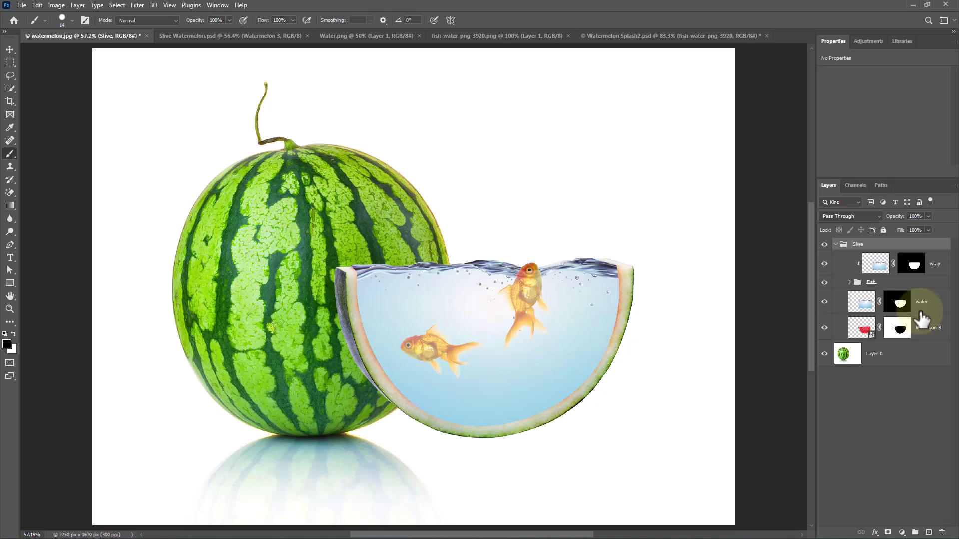
left_click(888, 303)
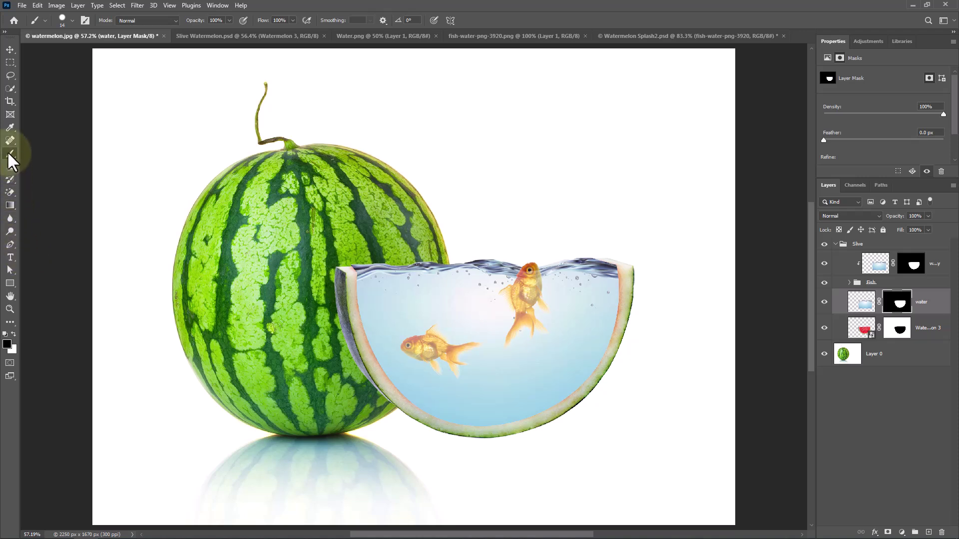
right_click(327, 289)
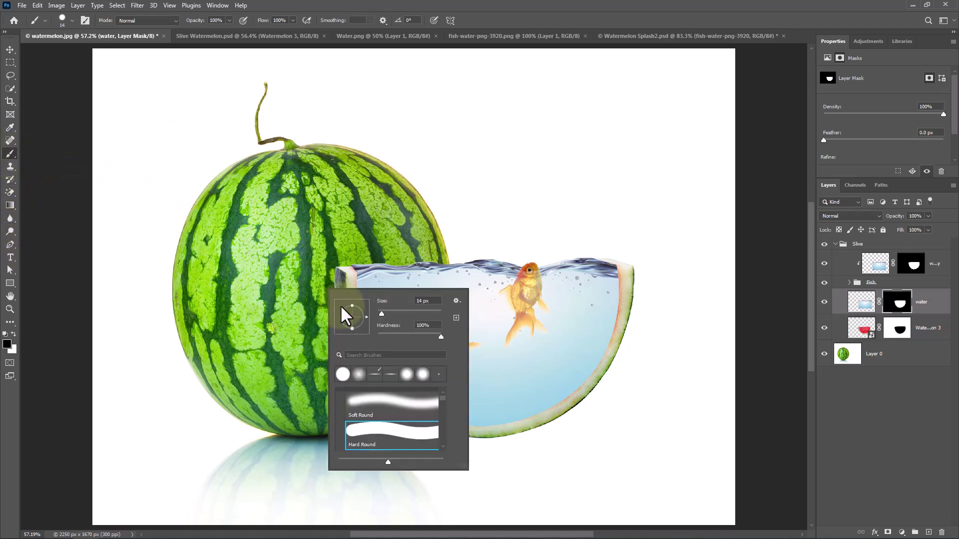
double_click(391, 405)
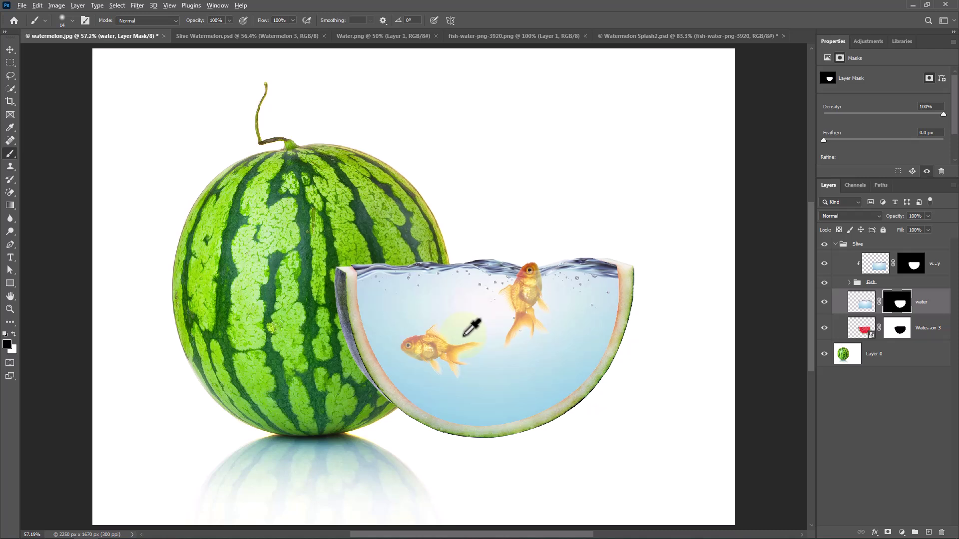
left_click_drag(472, 327, 582, 353)
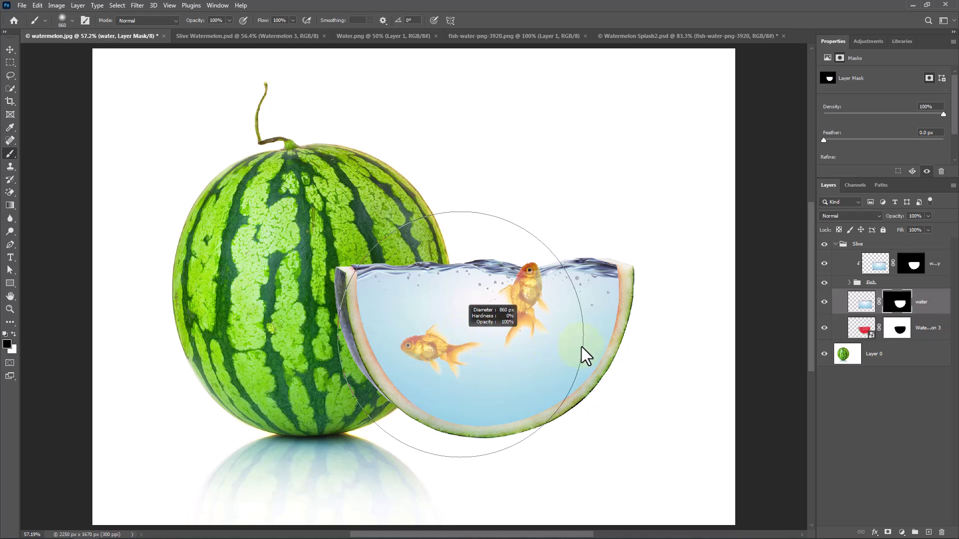
left_click(216, 21)
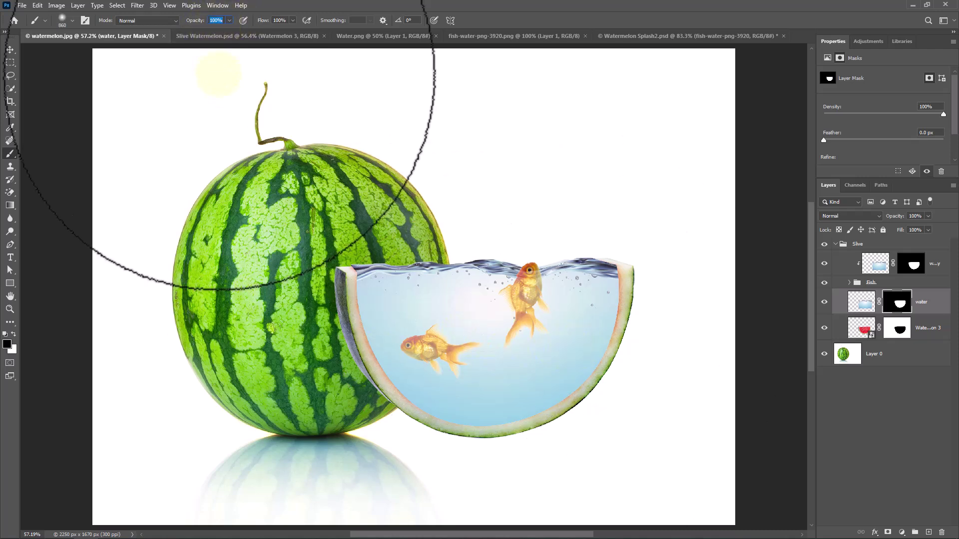
mouse_move(219, 75)
left_mouse_down()
mouse_move(319, 310)
mouse_move(496, 337)
mouse_move(627, 321)
mouse_move(667, 304)
mouse_move(719, 231)
left_mouse_up()
left_click_drag(497, 323, 552, 322)
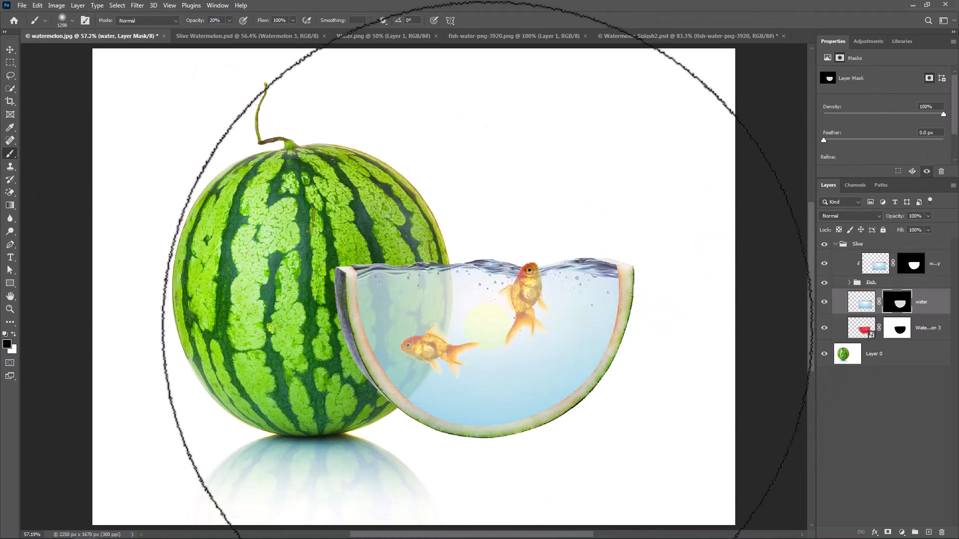
left_click(492, 322)
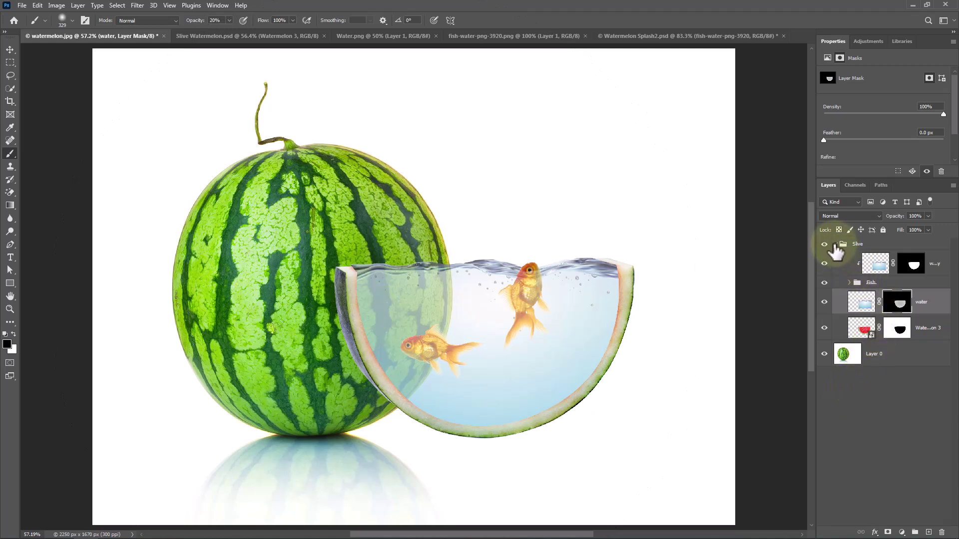
Duplicate the Slive group, place the copy below the original and merge it into a single layer
left_click(843, 243)
left_click(835, 244)
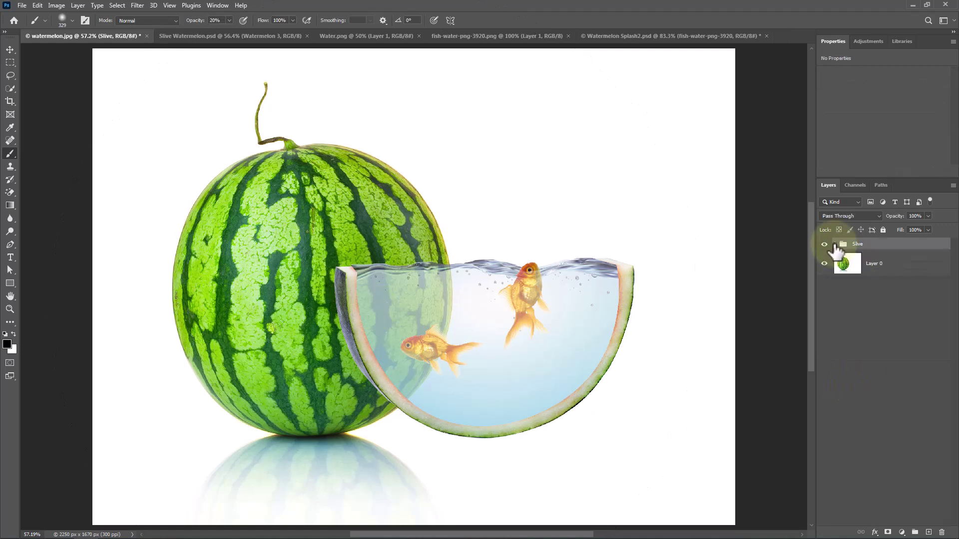
key("ctrl+j")
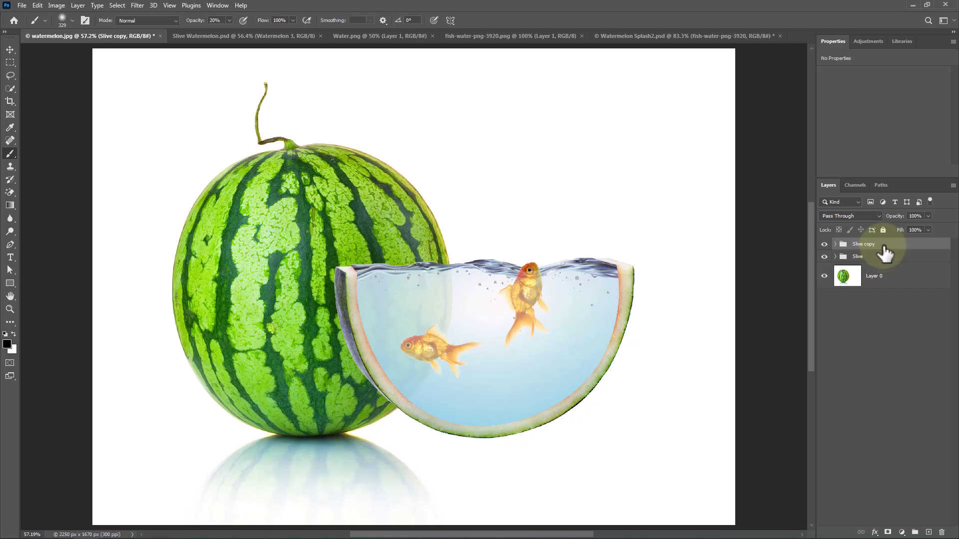
left_click_drag(884, 249, 887, 271)
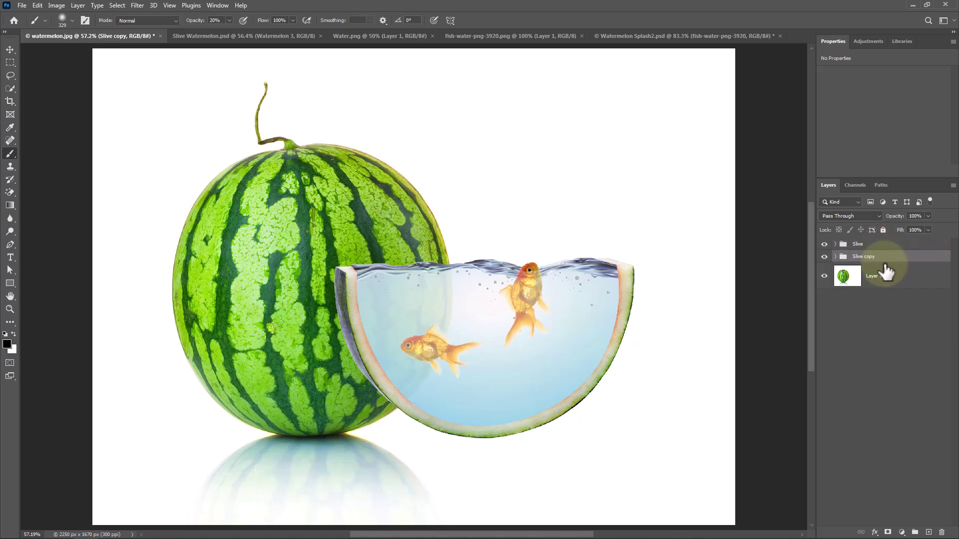
right_click(886, 264)
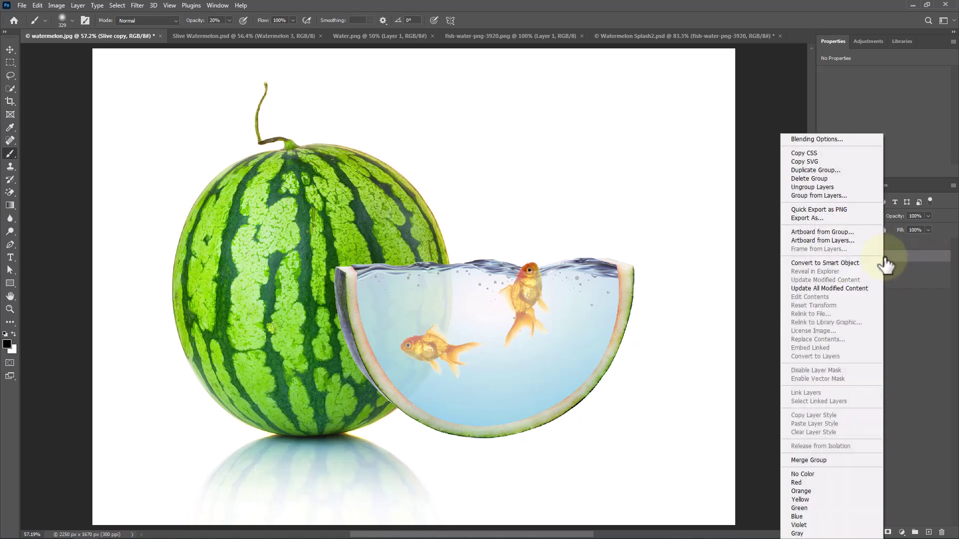
left_click(814, 460)
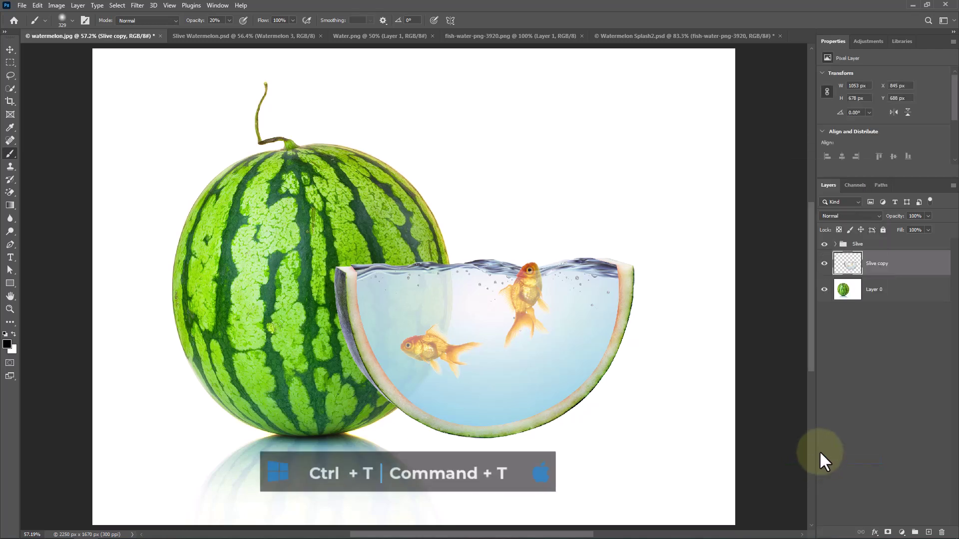
Flip the Slive copy layer vertically and place it directly beneath the slice so the two rinds touch like a reflection
key("ctrl+t")
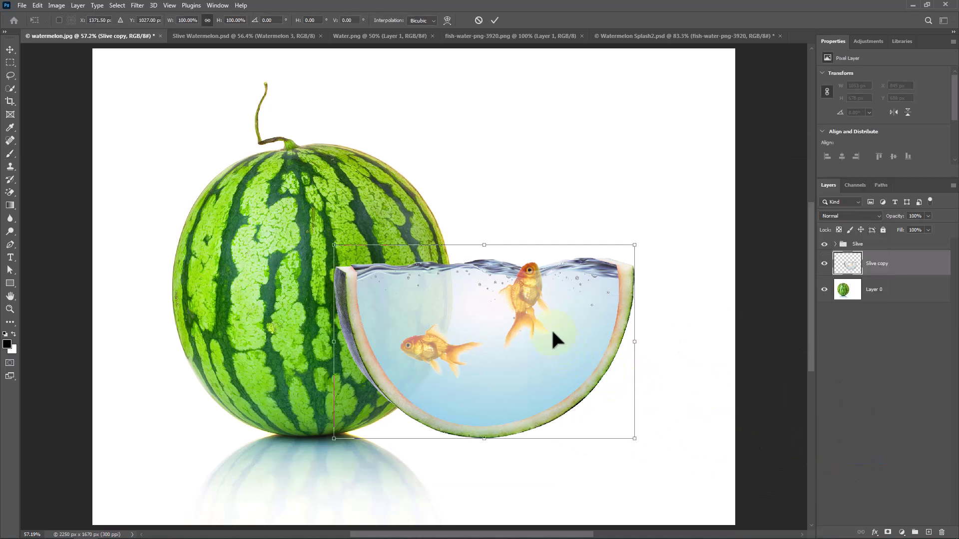
right_click(533, 306)
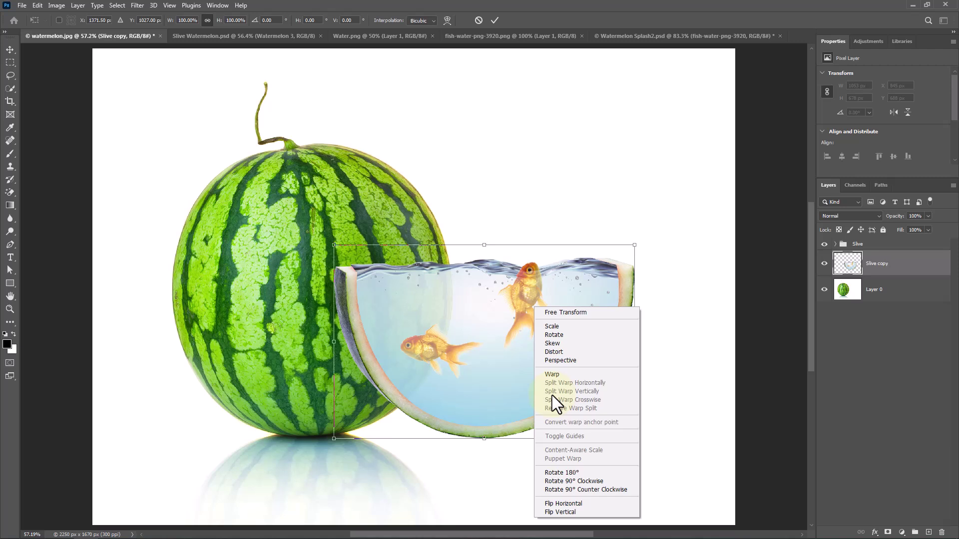
left_click(556, 511)
scroll(500, 380, "down", 1)
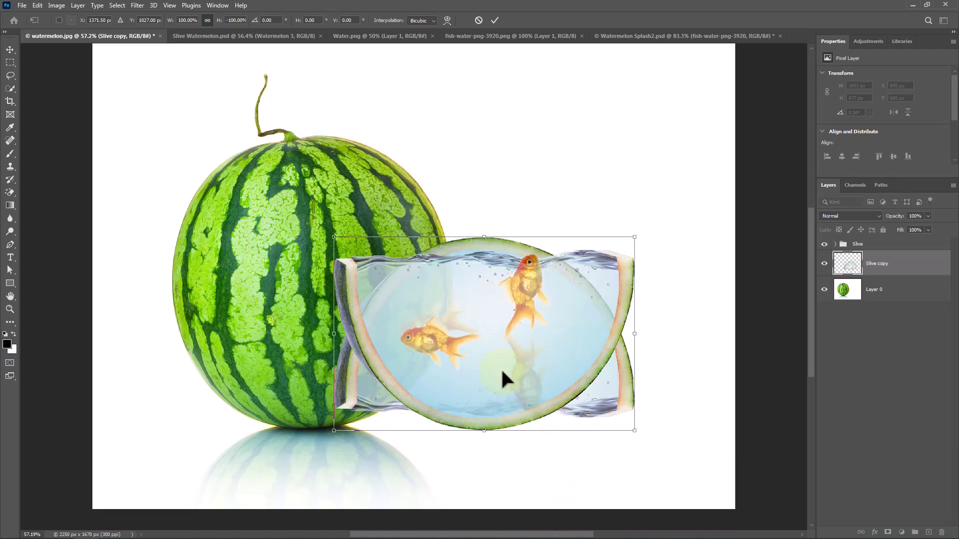
left_click_drag(510, 278, 499, 452)
key("Up")
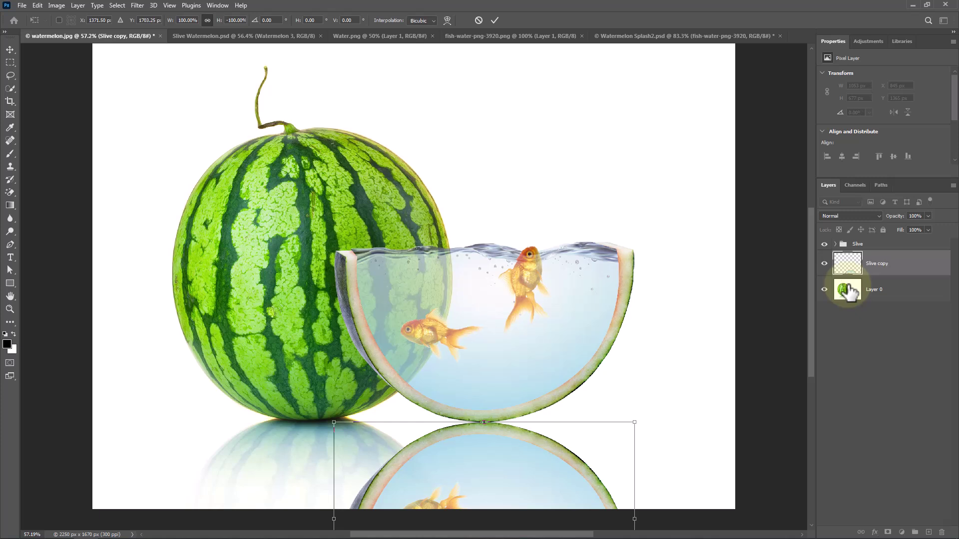
key("Return")
Add a layer mask to Slive copy and fade the reflection out downward with a linear black-to-transparent gradient
key("b")
scroll(550, 400, "down", 3)
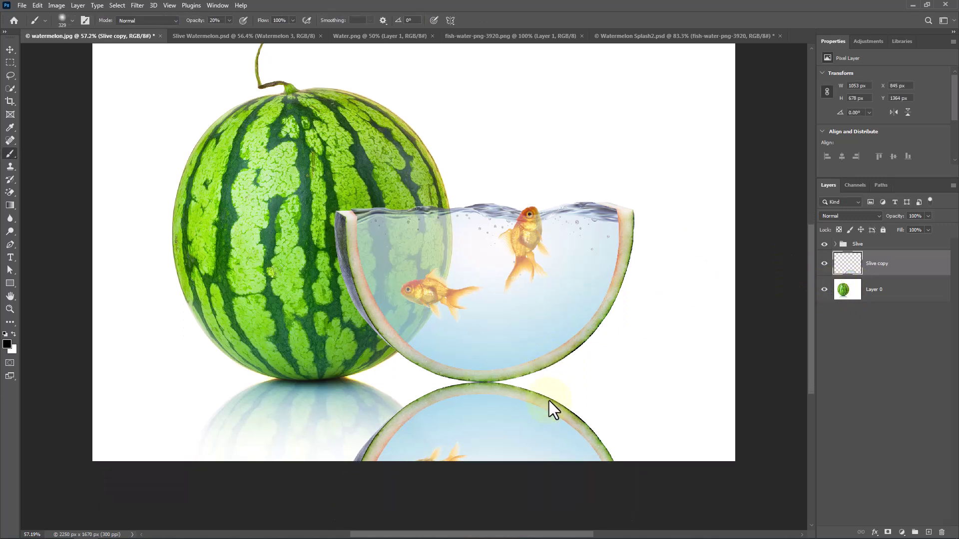
left_click(889, 266)
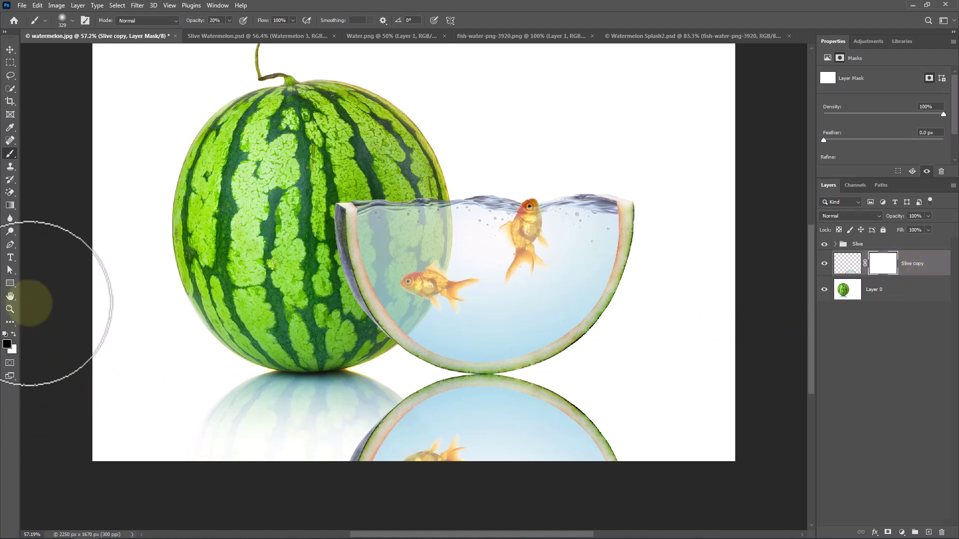
left_click(10, 206)
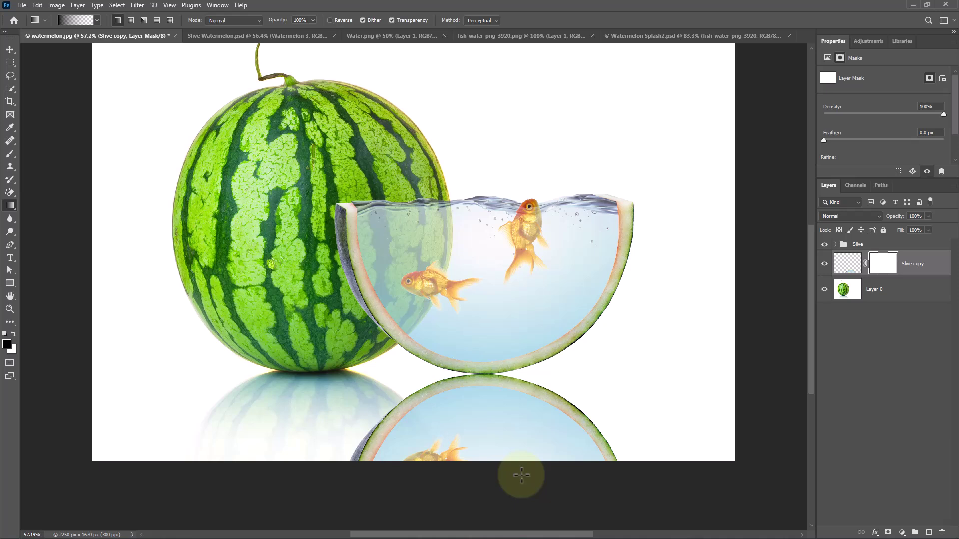
left_click_drag(483, 352, 552, 295)
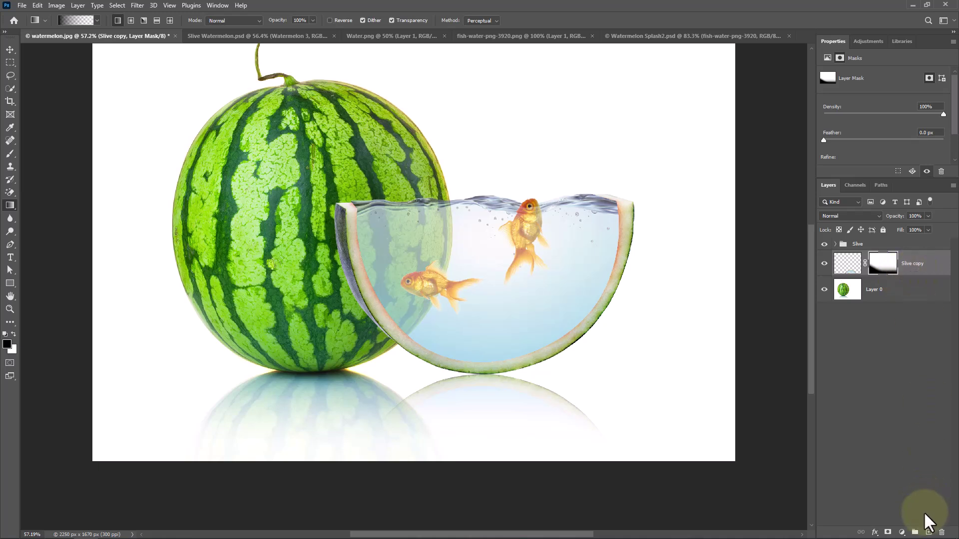
On a new layer named shadow above Slive copy, paint a dark contact shadow under the slice with a flattened Soft Round brush at 100% opacity
left_click(929, 532)
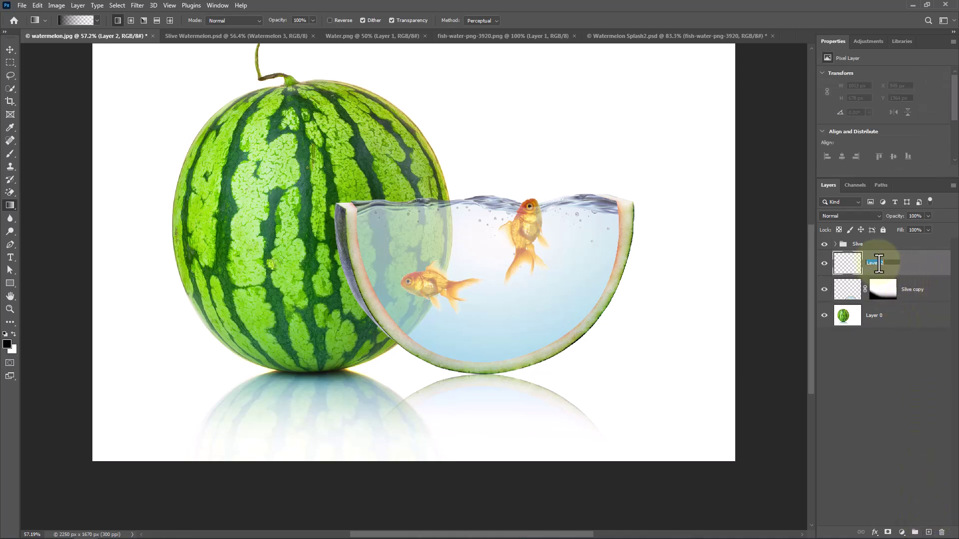
key("Return")
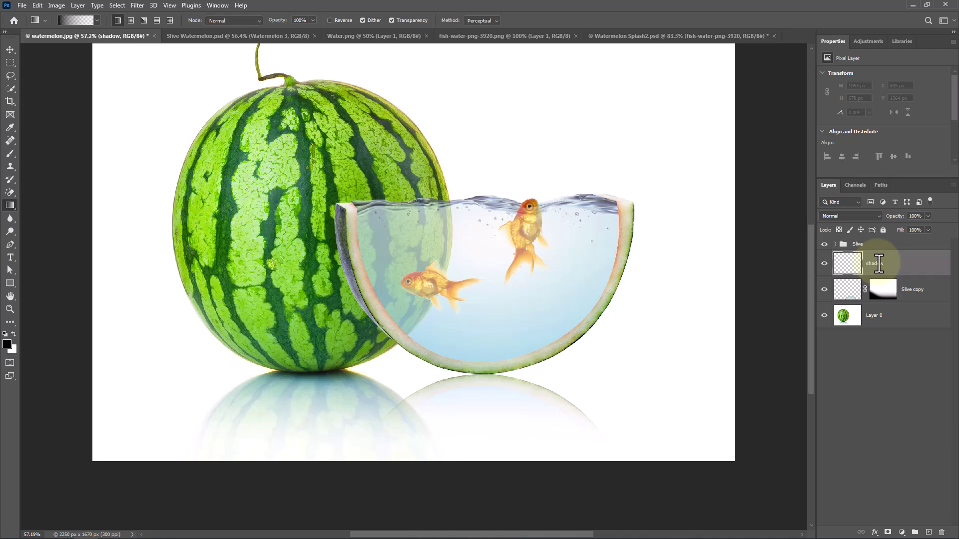
left_click(10, 152)
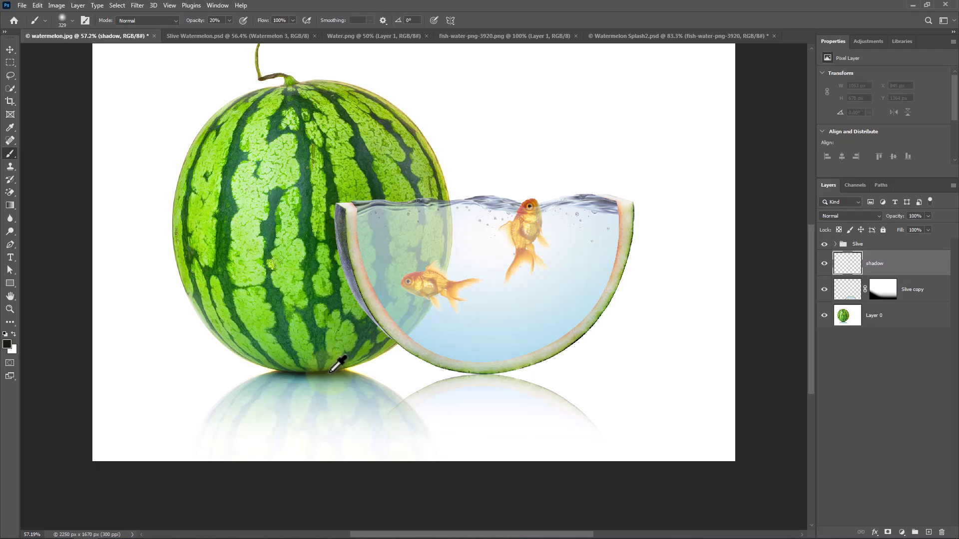
left_click_drag(190, 20, 220, 20)
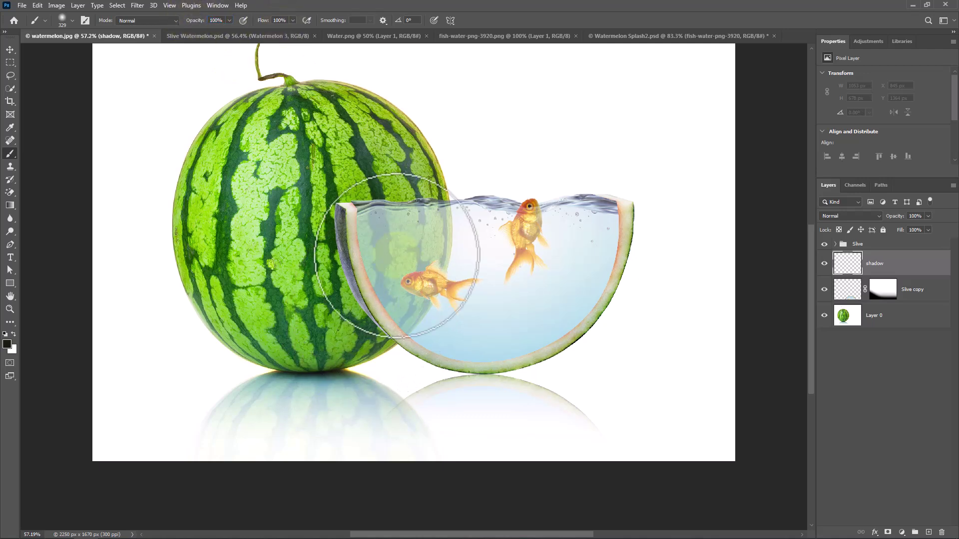
right_click(426, 311)
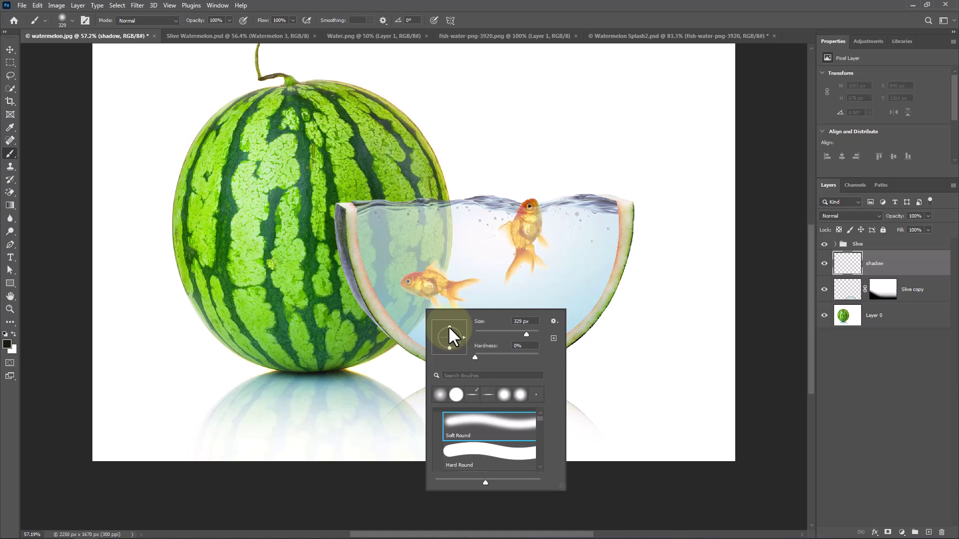
left_click_drag(449, 327, 450, 335)
left_click(507, 98)
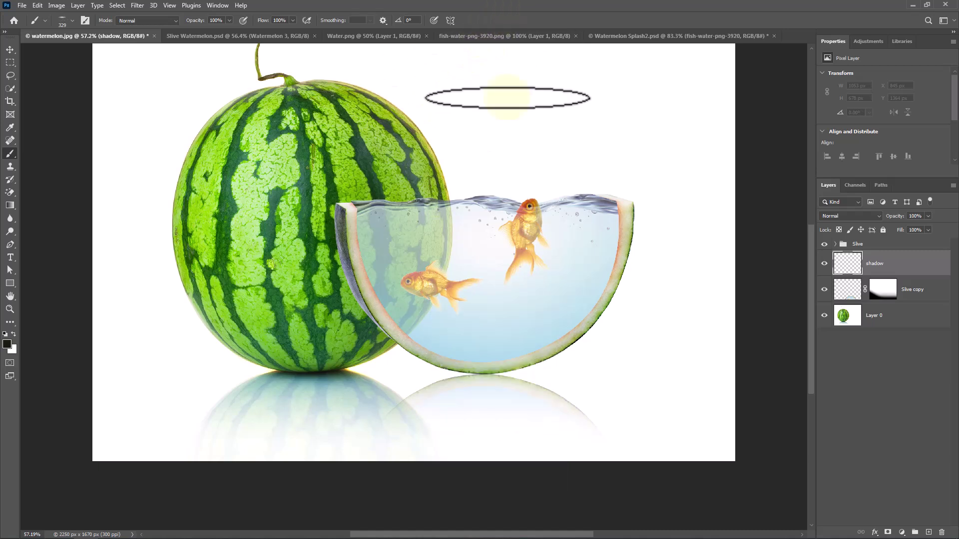
left_click(487, 375)
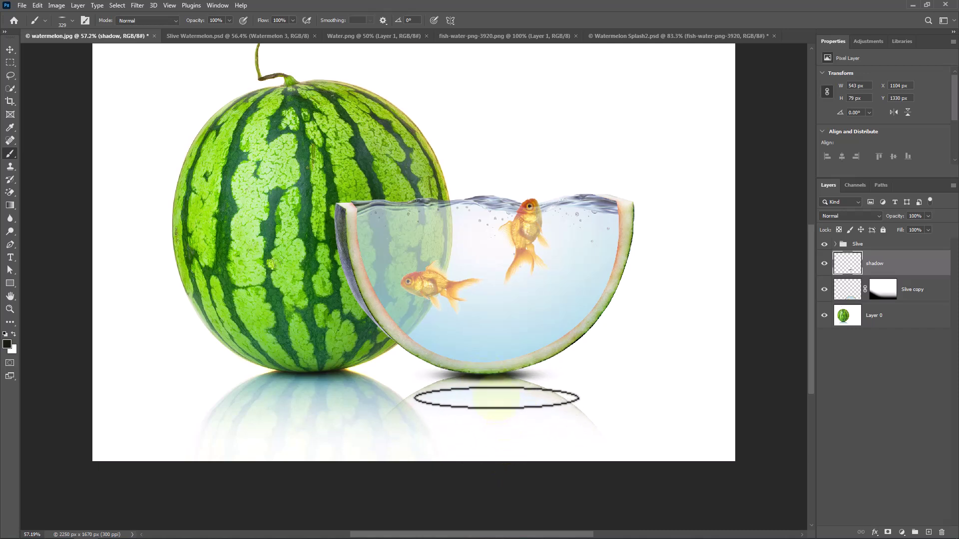
left_click_drag(487, 374, 483, 378, "alt")
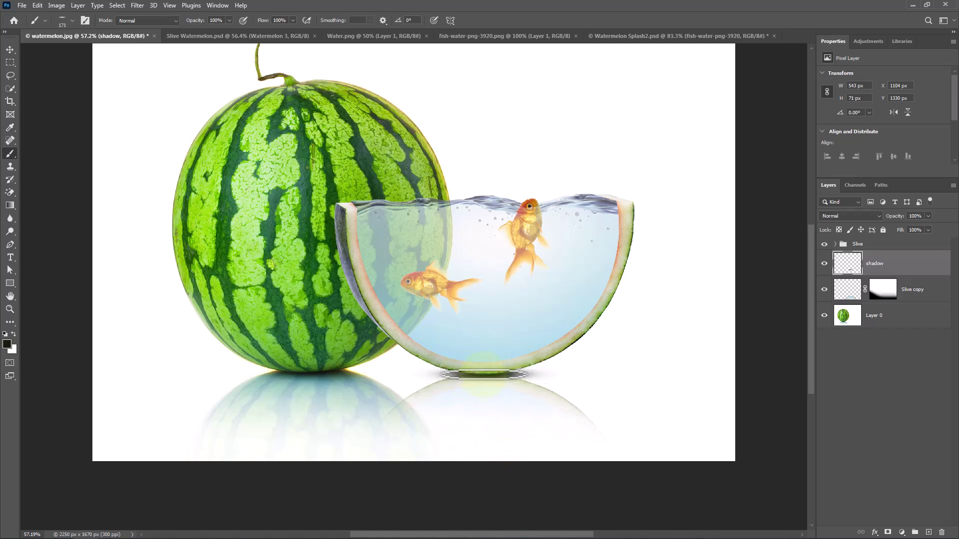
Create a new layer above the Slive group and clip it to the group
left_click(897, 245)
left_click(929, 533)
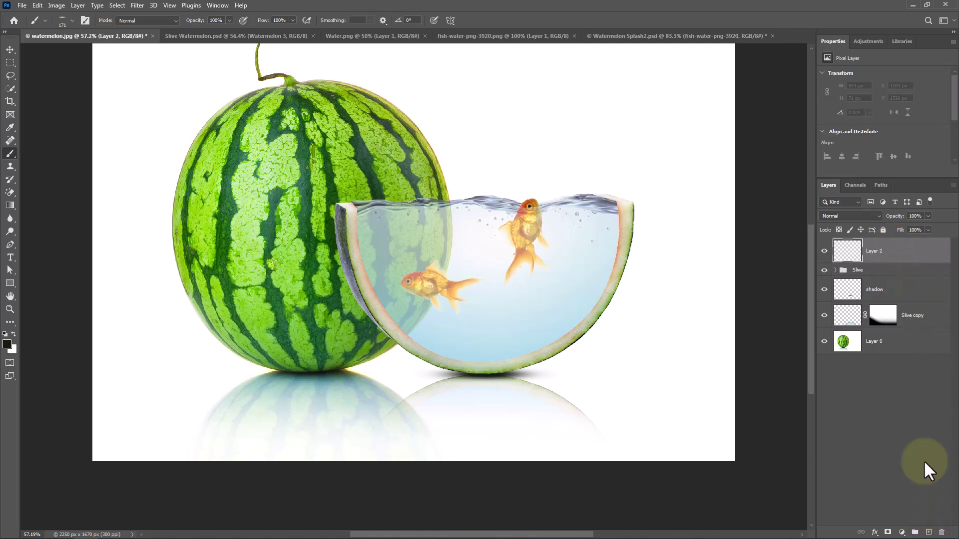
left_click(888, 260, "alt")
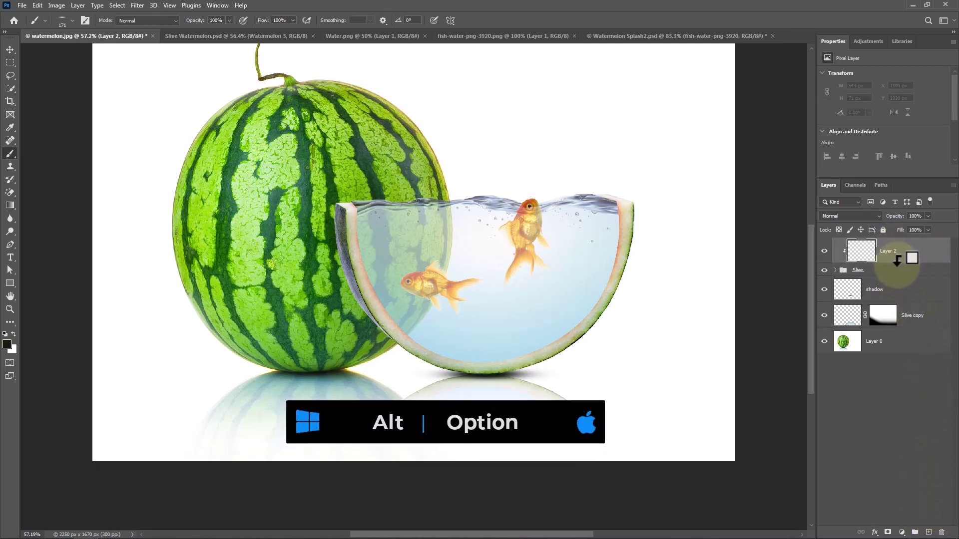
Paint dark shading along the slice's bottom rind with an enlarged flattened brush and lower the clipped layer's opacity to 74%
left_click_drag(482, 391, 544, 390)
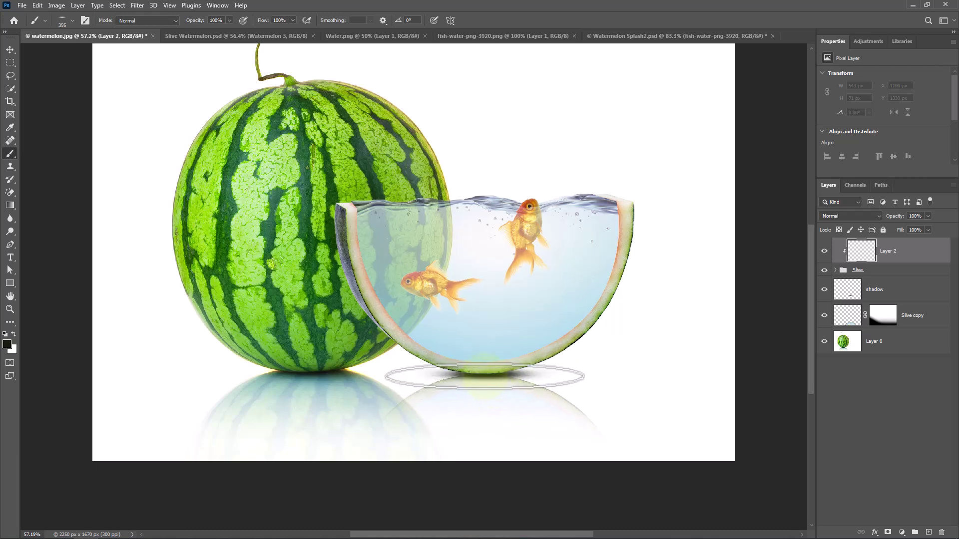
left_click_drag(484, 376, 487, 385)
left_click(481, 377)
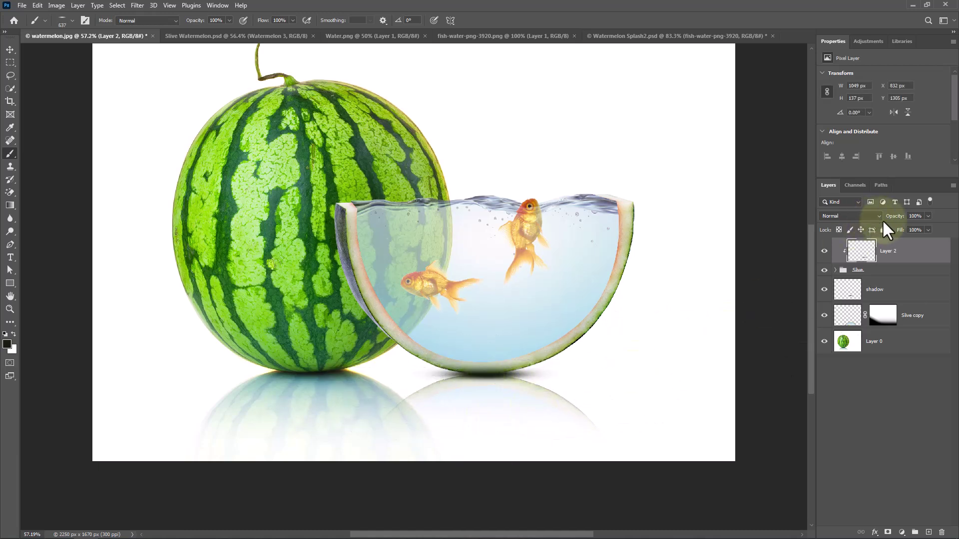
left_click_drag(895, 216, 880, 217)
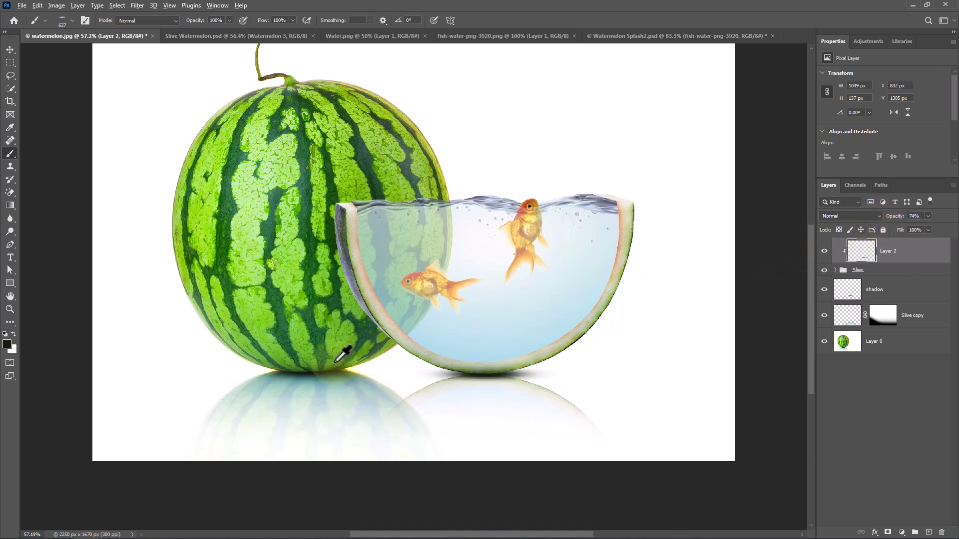
Tint the lower part of the slice with dark green sampled from the whole watermelon, using a large flattened soft brush at 22% flow
left_click_drag(445, 396, 501, 397)
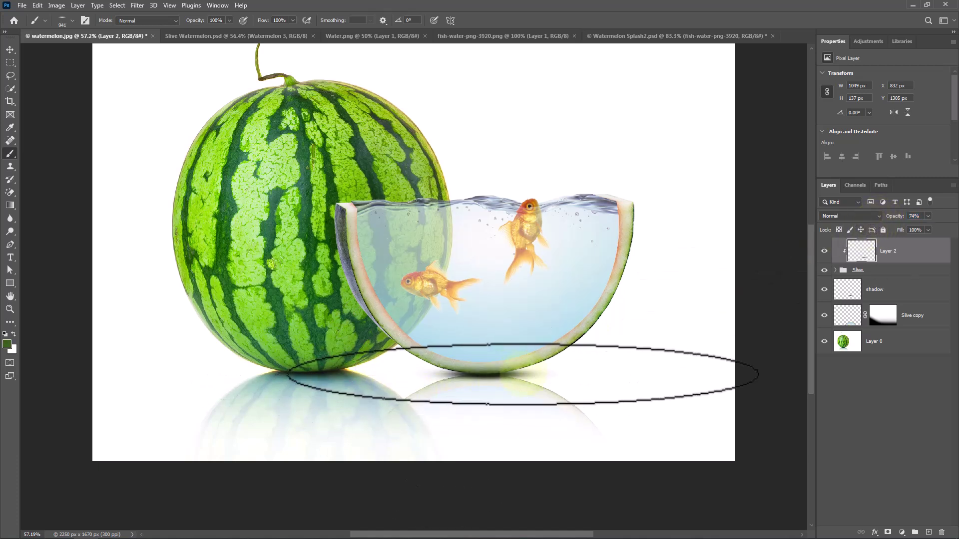
left_click_drag(270, 21, 231, 22)
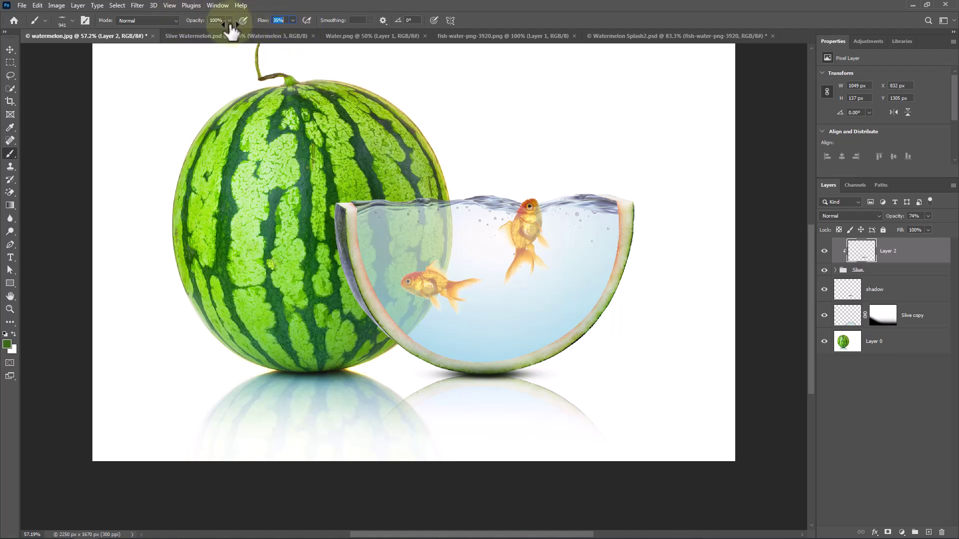
mouse_move(484, 373)
left_mouse_down()
mouse_move(558, 366)
mouse_move(624, 336)
mouse_move(631, 351)
mouse_move(542, 402)
left_mouse_up()
mouse_move(435, 378)
left_mouse_down()
mouse_move(340, 339)
mouse_move(392, 380)
mouse_move(435, 380)
mouse_move(525, 416)
left_mouse_up()
left_click_drag(513, 377, 454, 382)
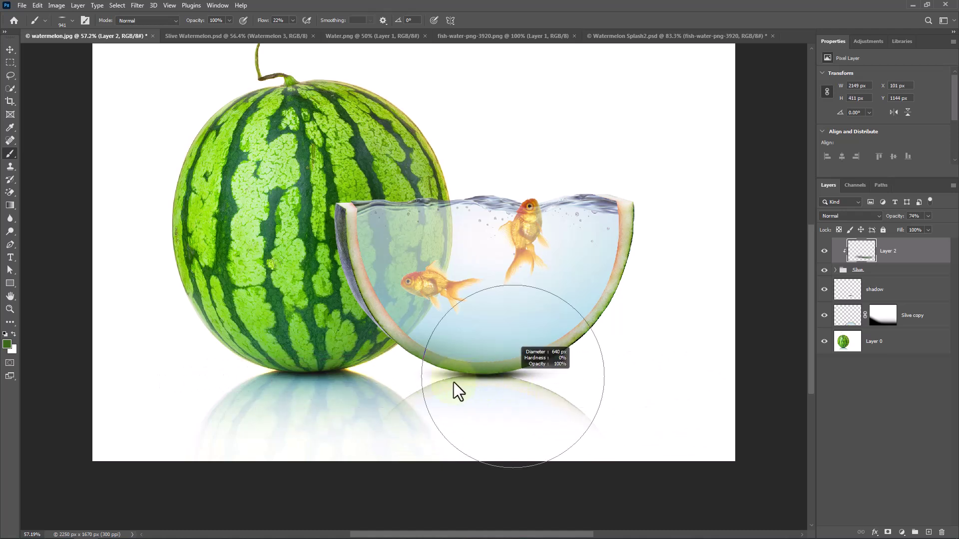
left_click(482, 376)
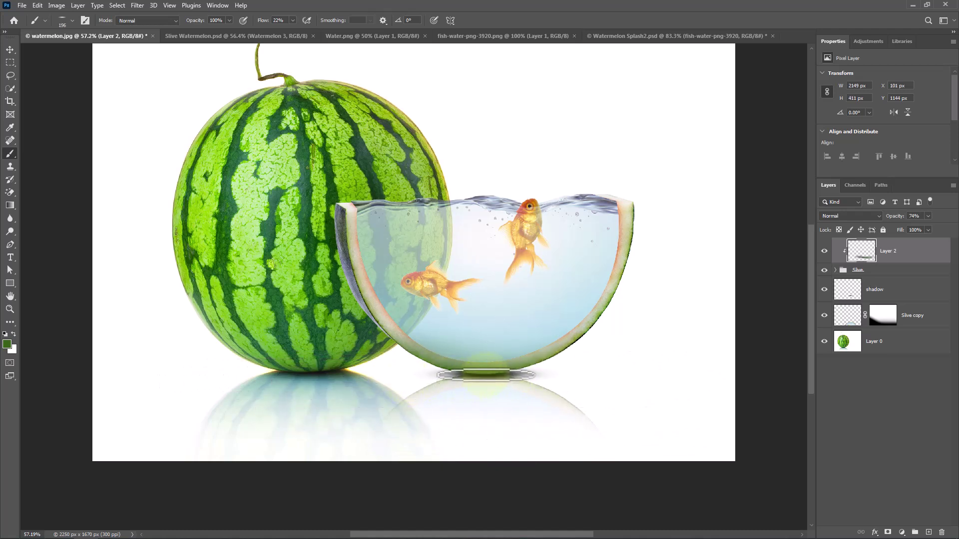
Set the brush flow back to 100% and compare the slice with the clipped shading layer hidden and shown
left_click_drag(264, 21, 339, 24)
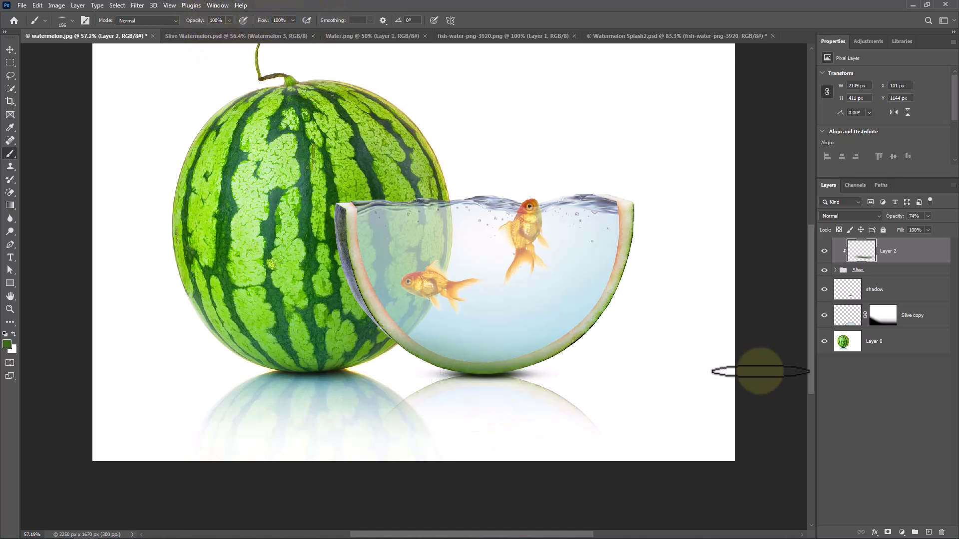
left_click(825, 251)
left_click(824, 251)
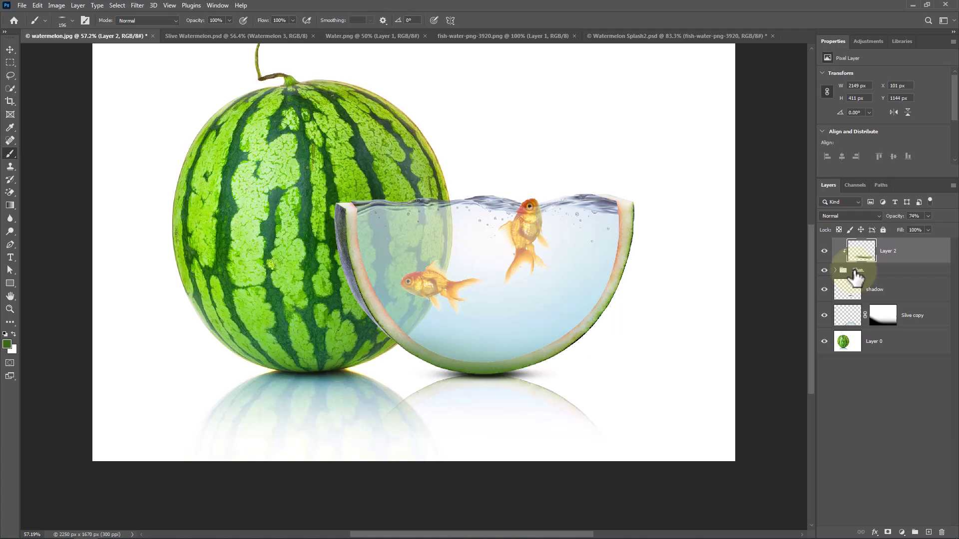